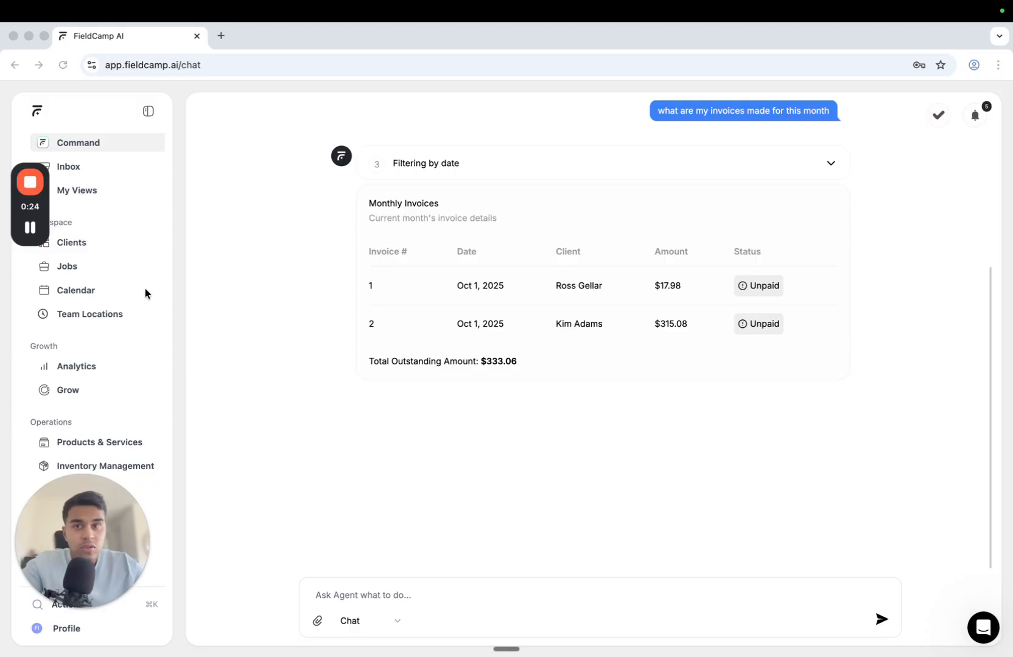
Start and dismiss Create Client from quick actions, then go to Clients and open Add Client
click(78, 245)
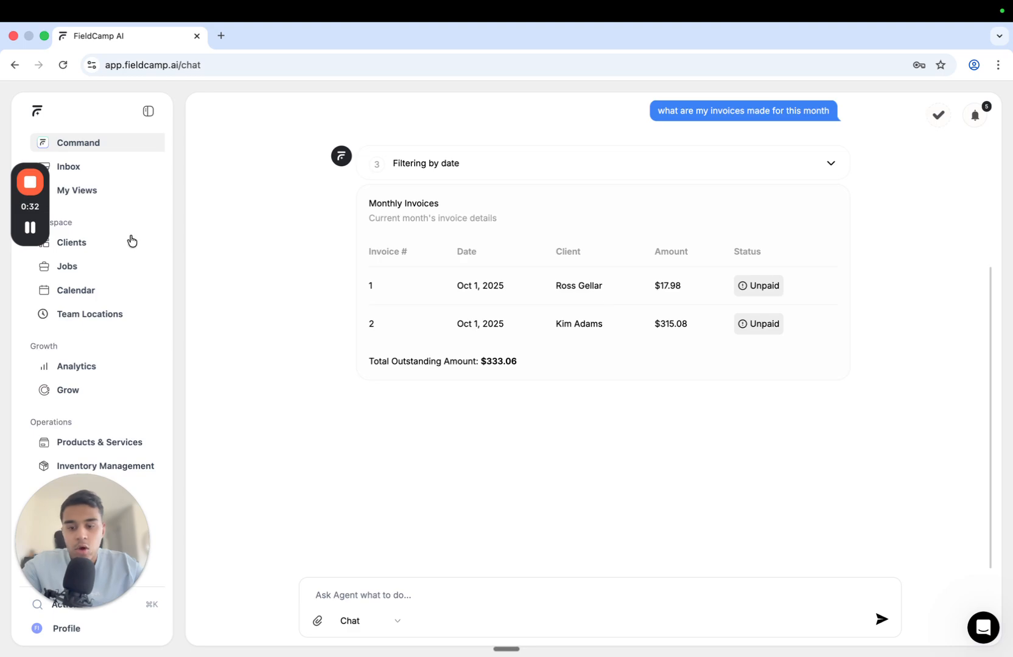
key(super+k)
click(277, 286)
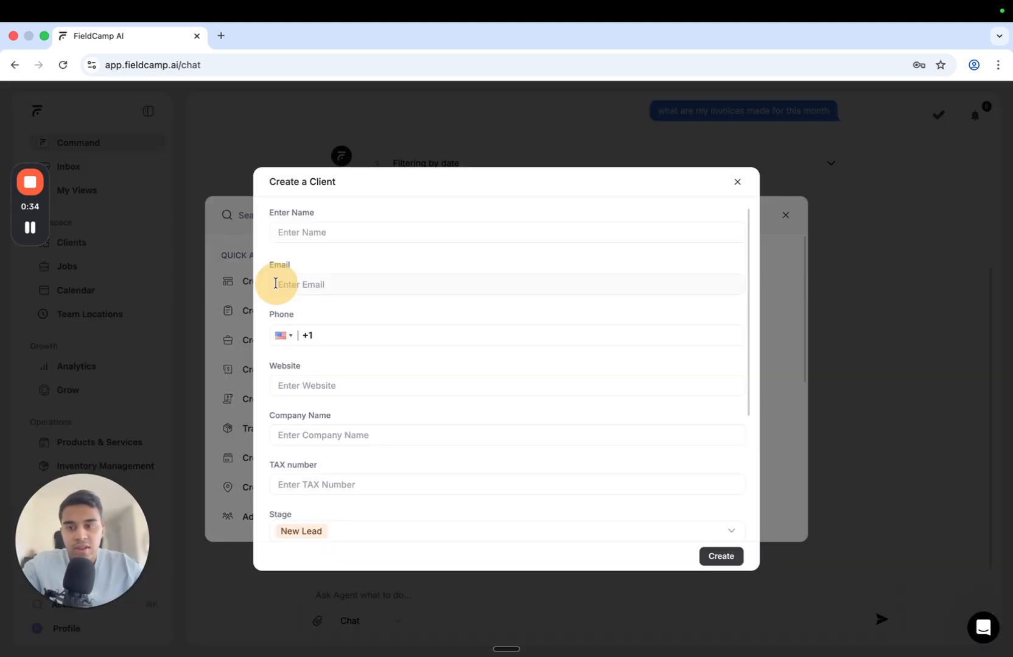
click(736, 184)
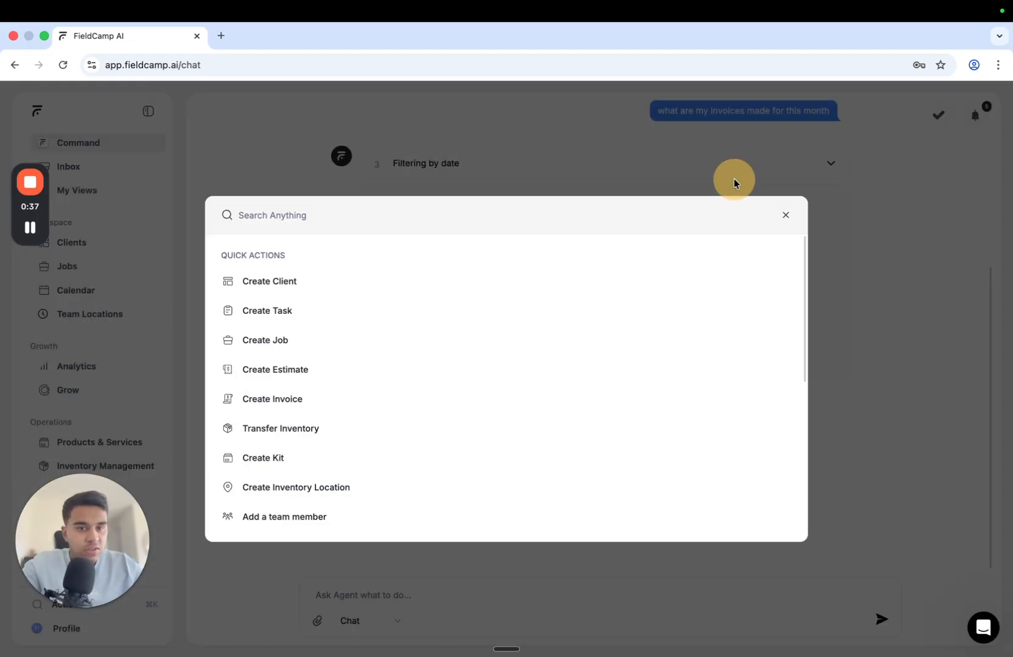
click(786, 216)
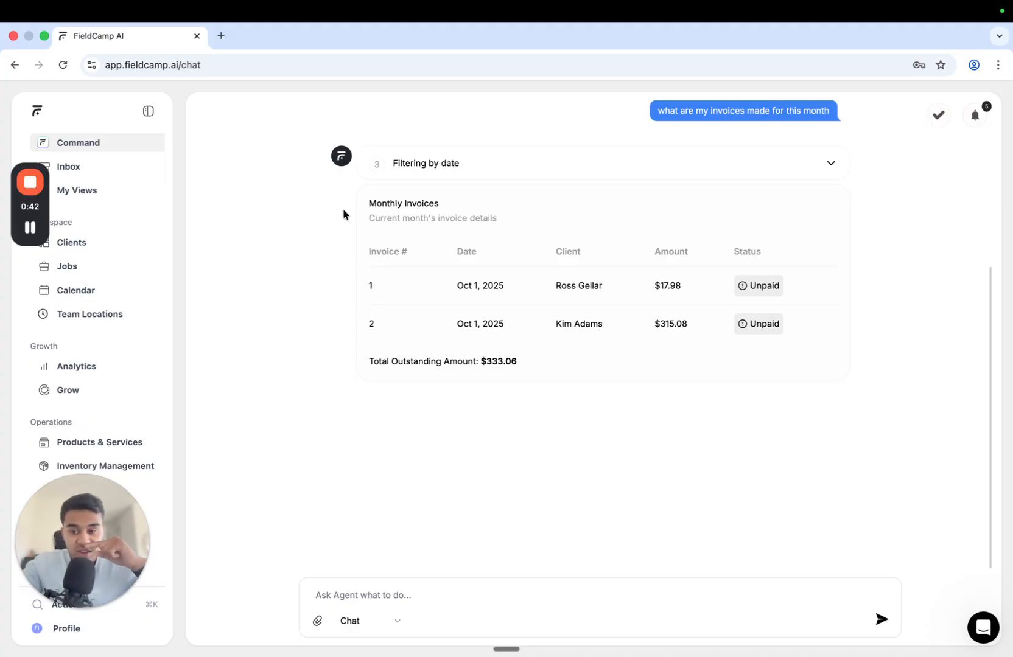
click(86, 247)
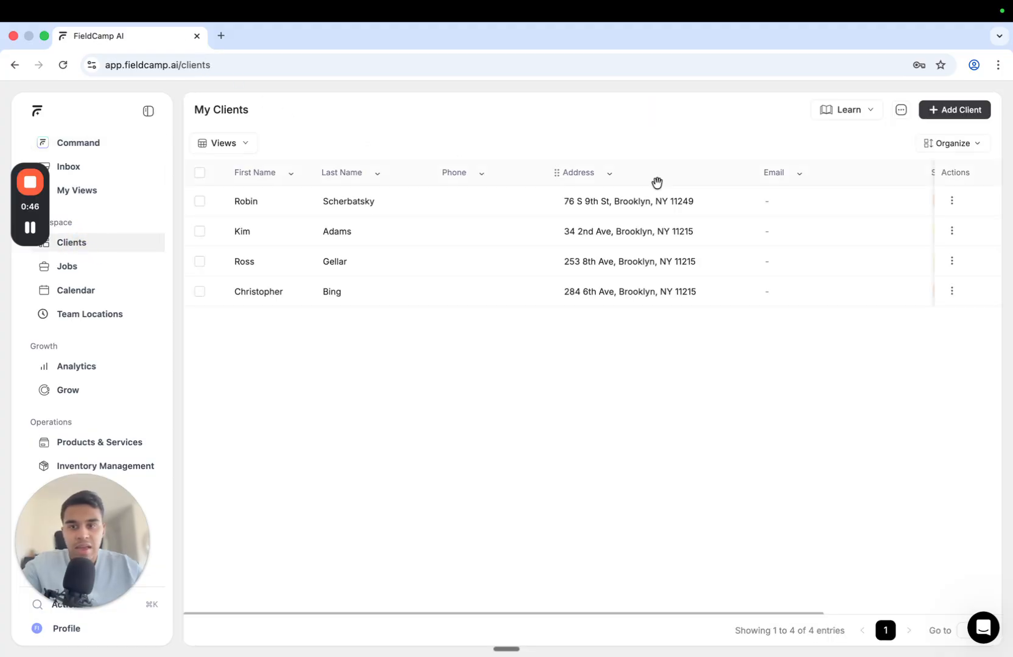
click(941, 116)
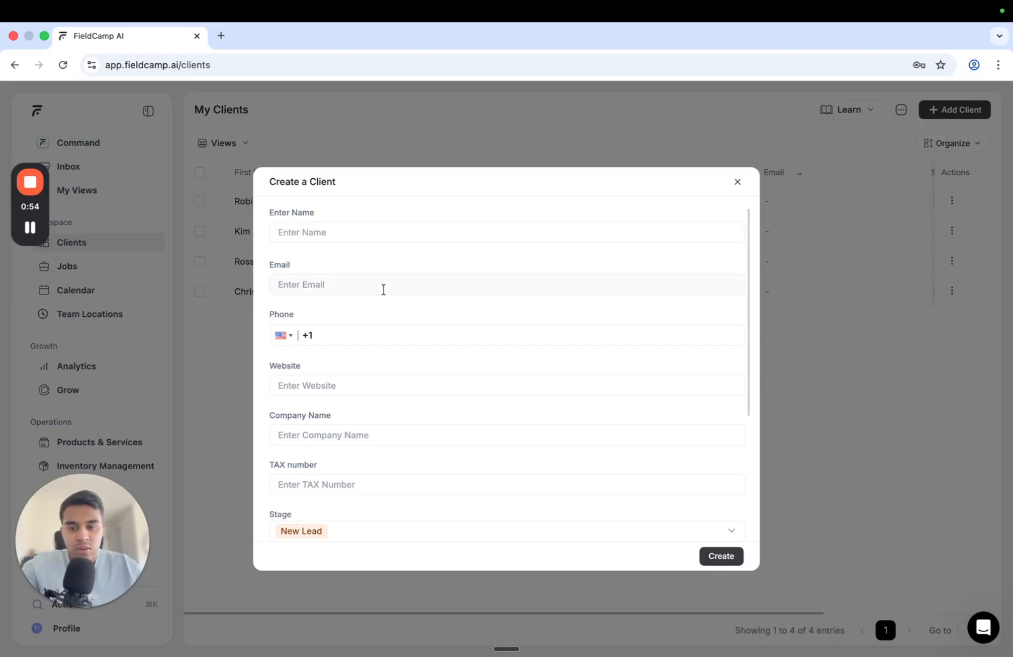
Review the blank Create a Client fields and expand the client stage list, currently New Lead
scroll(383, 290, down, 5)
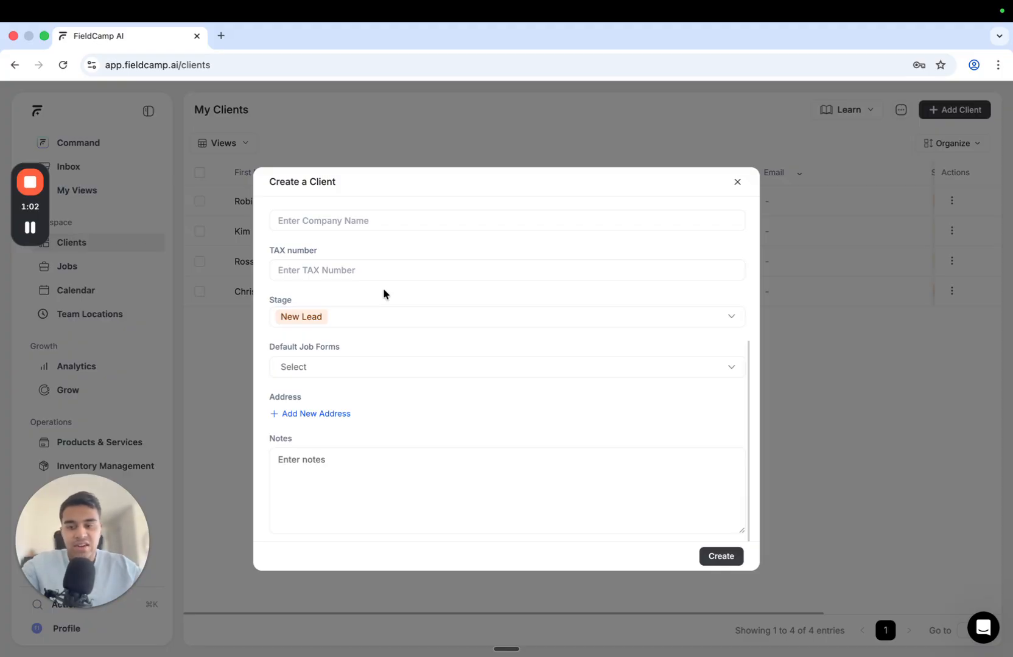
scroll(383, 287, up, 5)
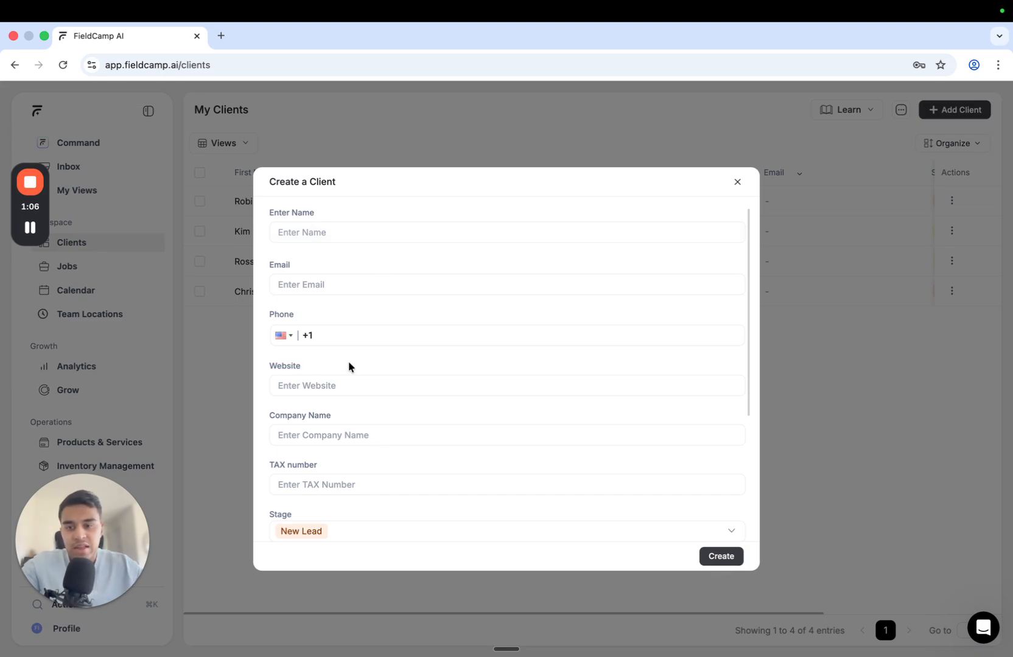
scroll(348, 366, down, 4)
scroll(348, 366, down, 2)
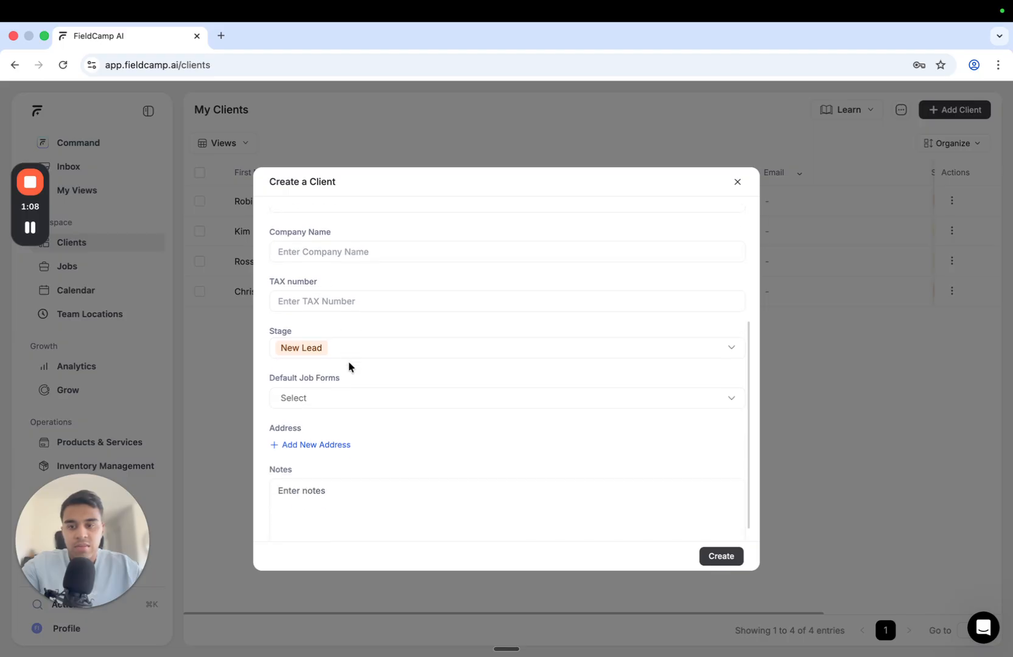
scroll(399, 344, up, 2)
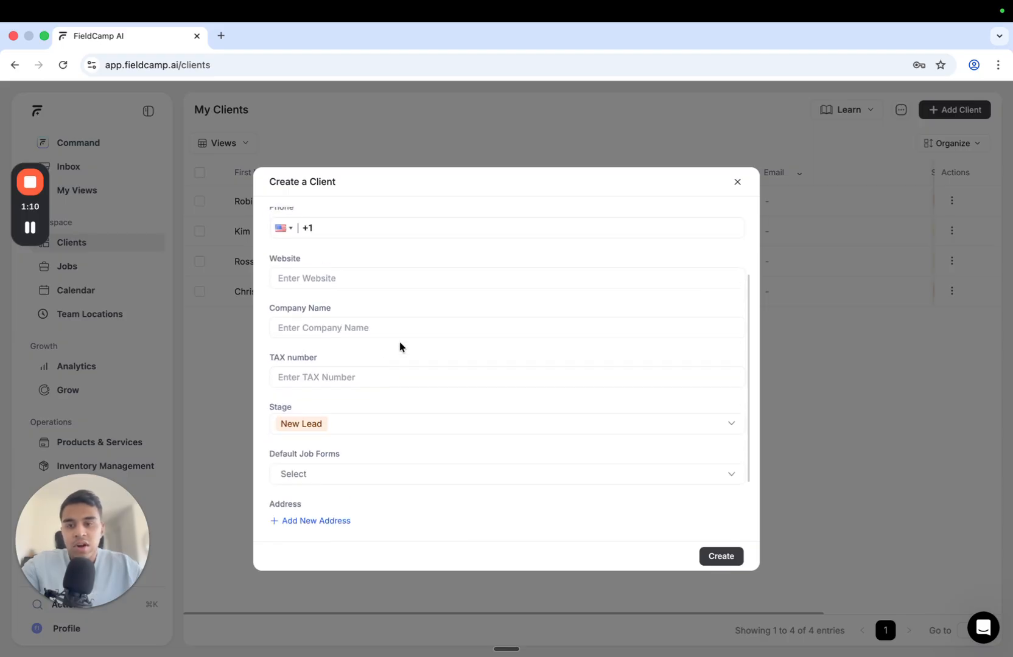
scroll(399, 343, down, 3)
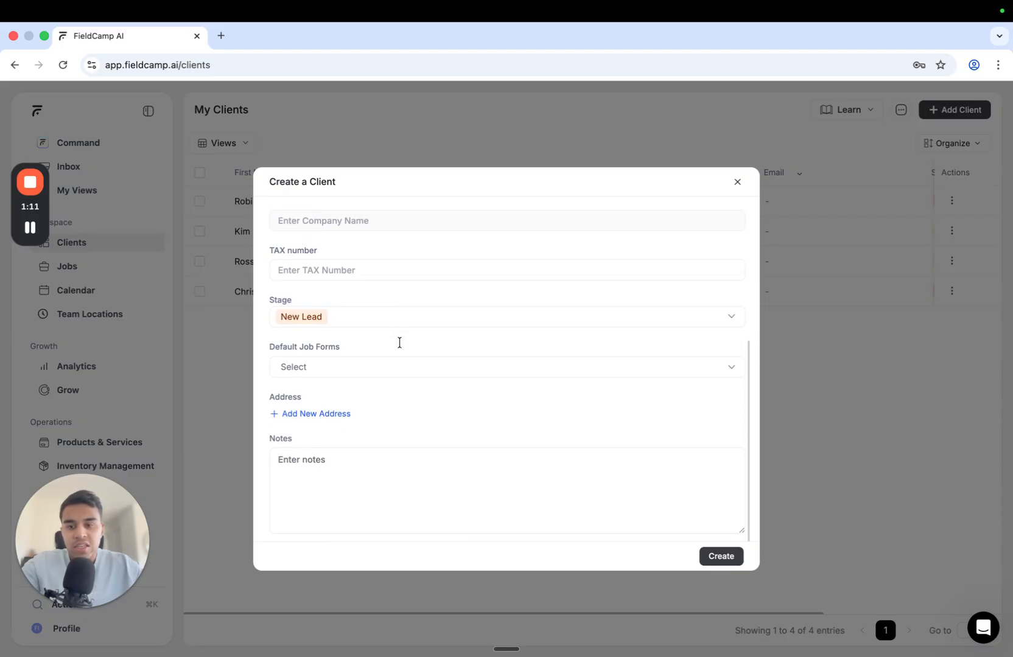
click(364, 317)
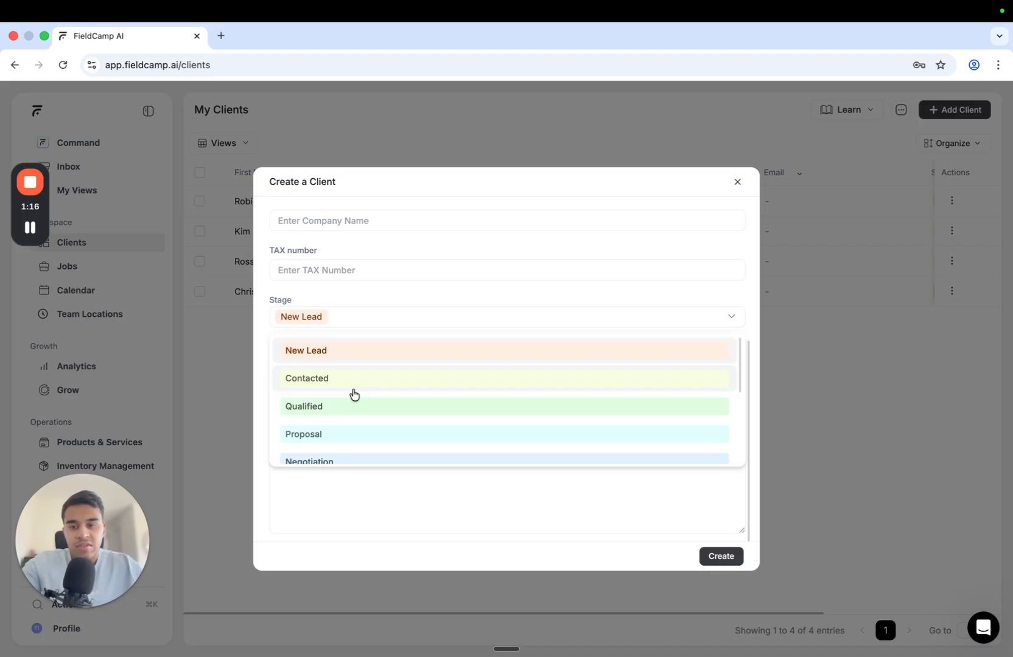
click(370, 296)
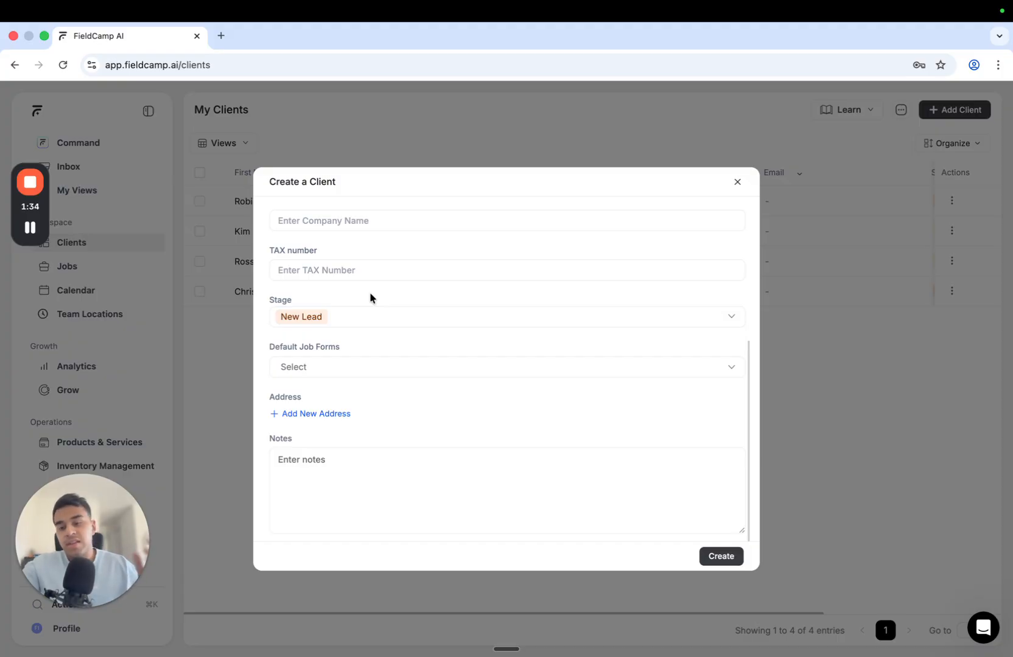
click(345, 364)
click(388, 344)
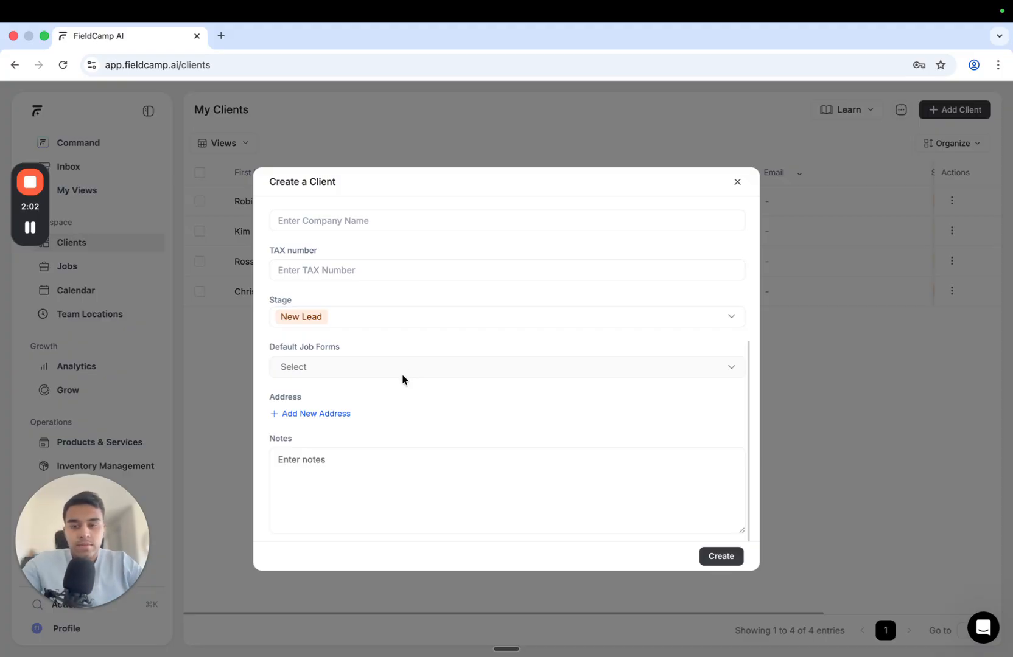
click(346, 416)
Add a Primary address row and check its address type choices
scroll(407, 401, down, 1)
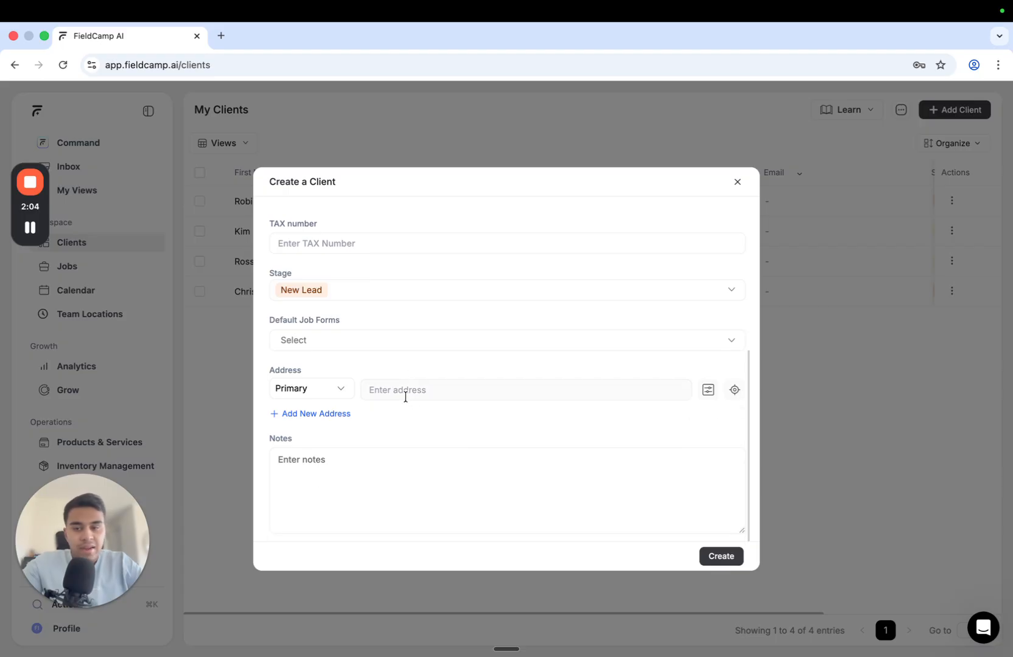
click(305, 393)
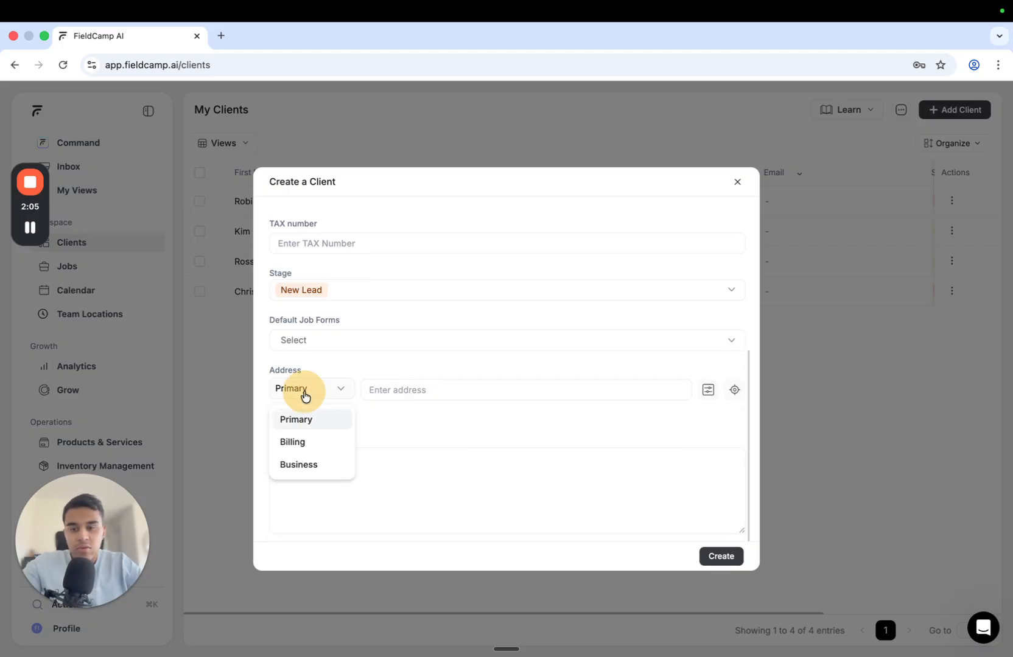
click(358, 376)
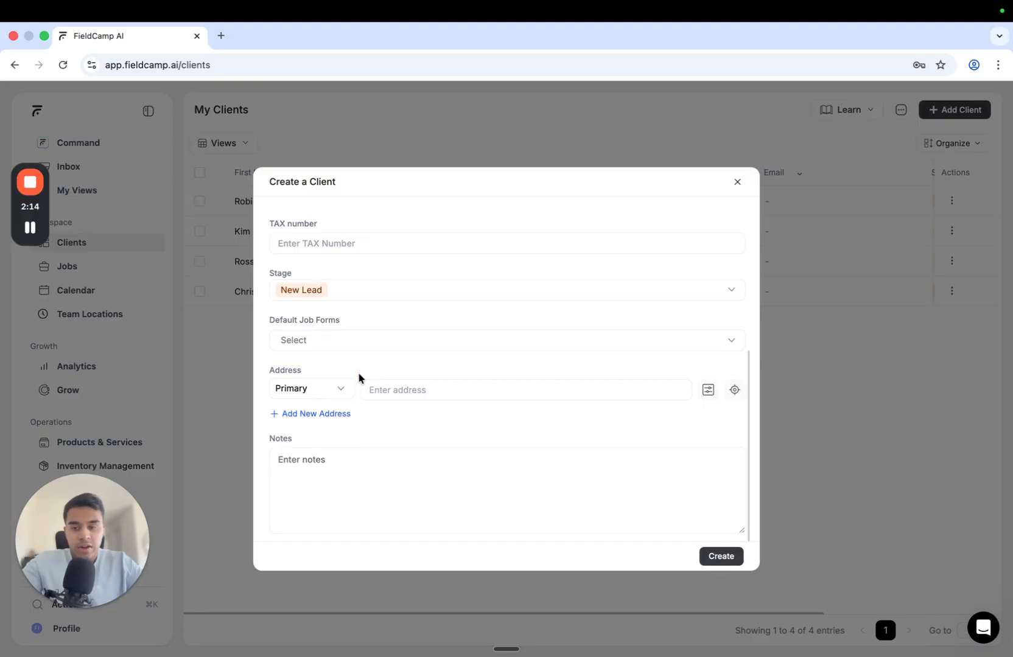
Type '57 ada' into the address field, then clear it again
click(405, 391)
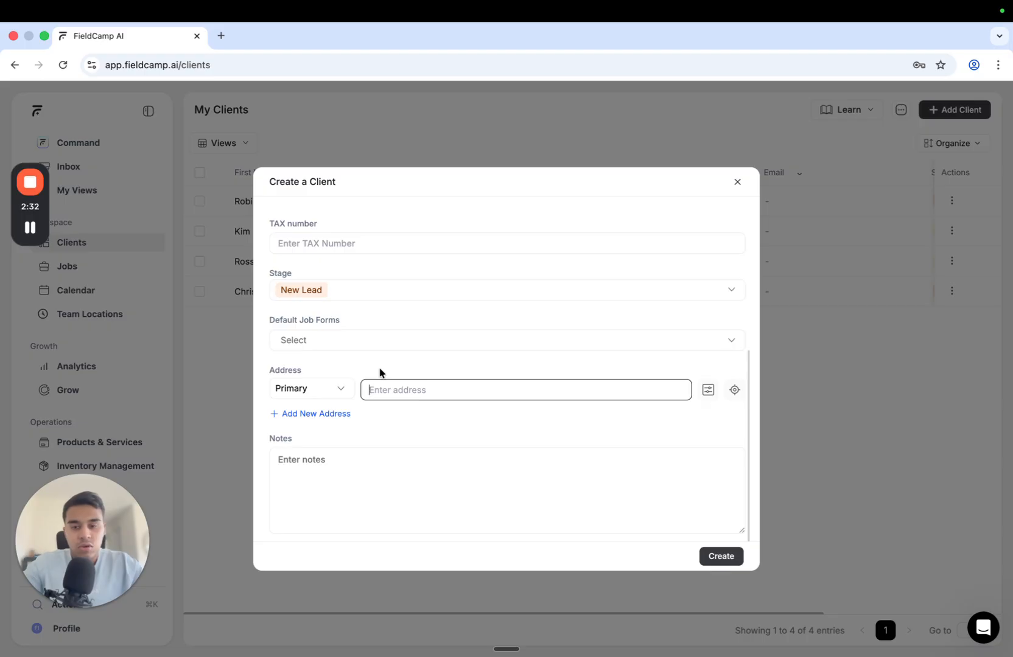
text(57 ada)
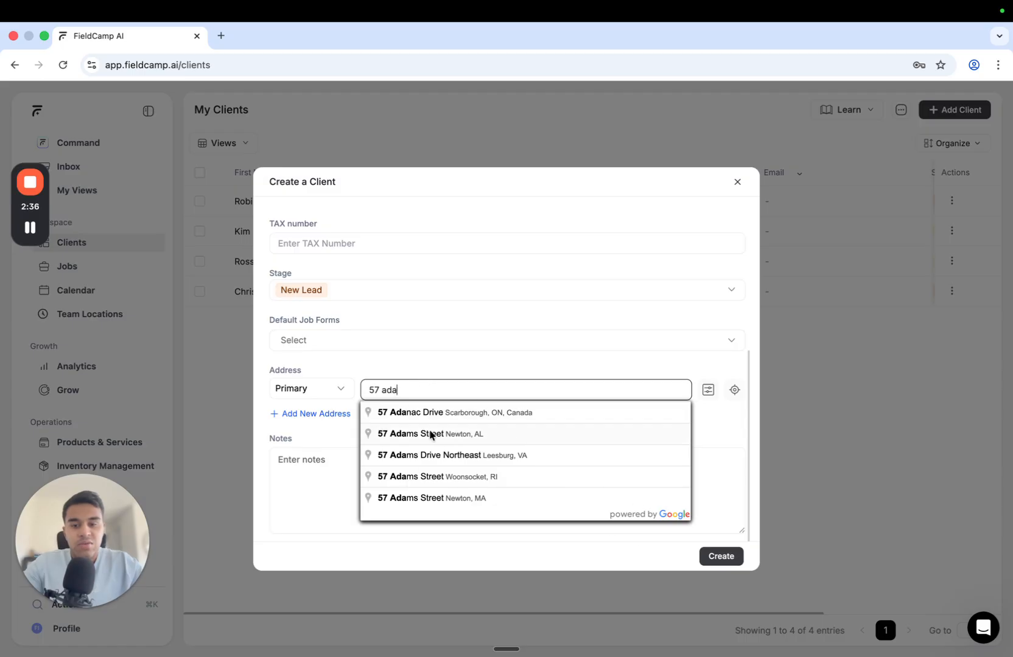
triple_click(404, 395)
key(BackSpace)
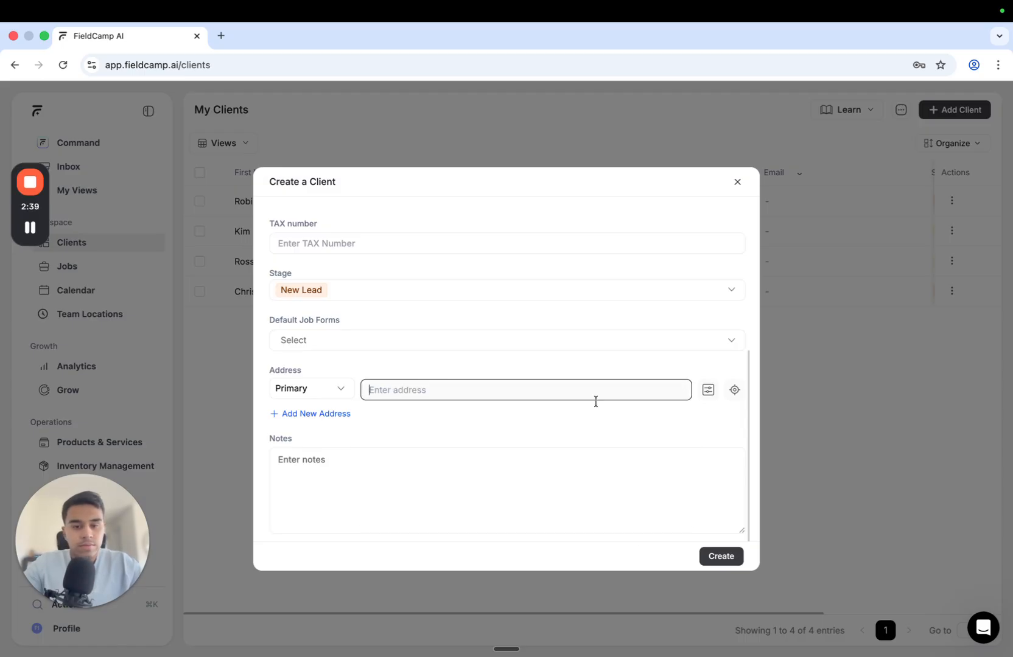
Expand the manual address fields (city, zip, coordinates), look them over, then collapse them
click(707, 393)
scroll(558, 397, down, 5)
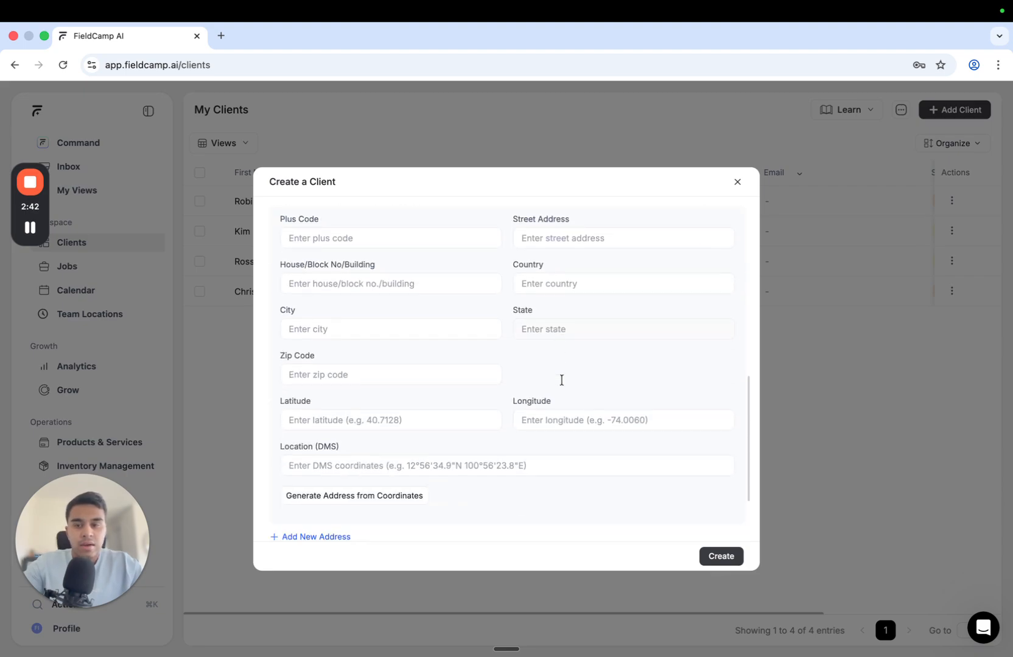
scroll(561, 380, up, 2)
scroll(409, 337, down, 2)
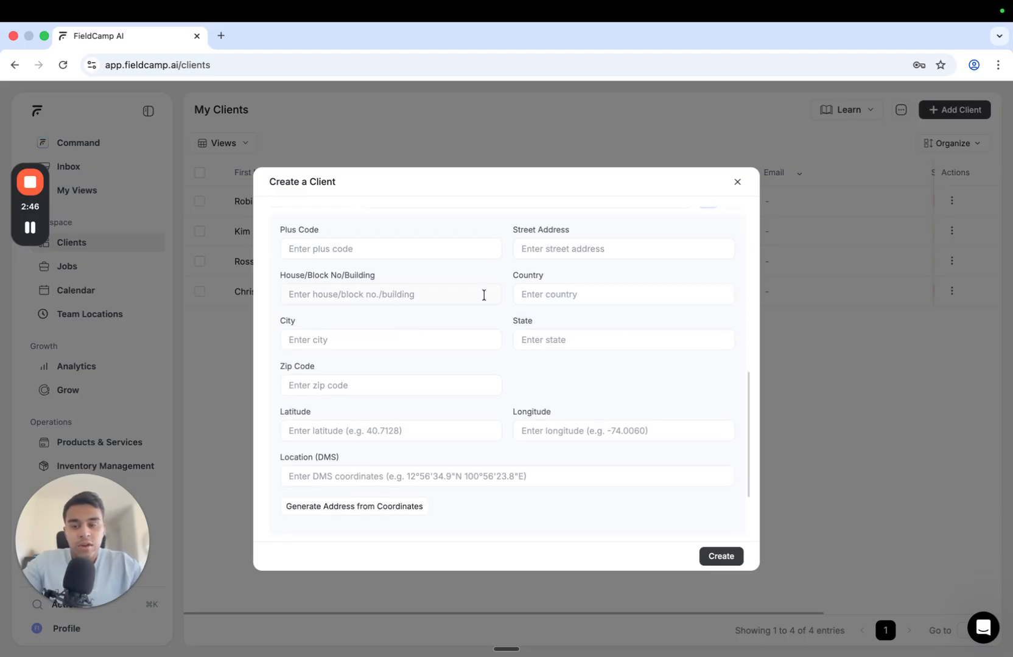
scroll(484, 296, down, 2)
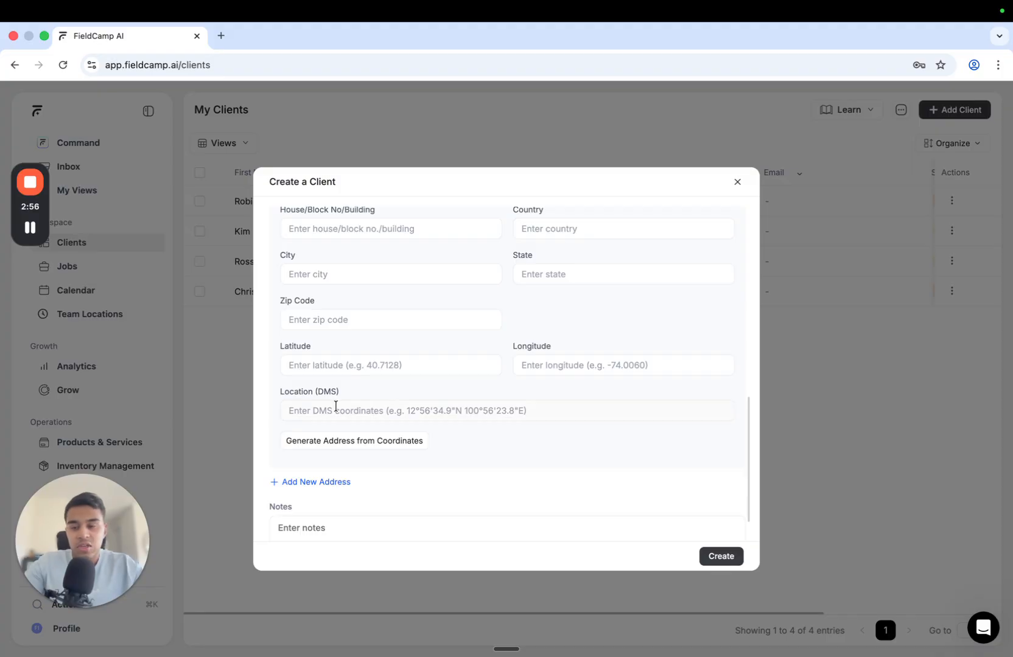
scroll(455, 389, up, 5)
scroll(448, 377, down, 7)
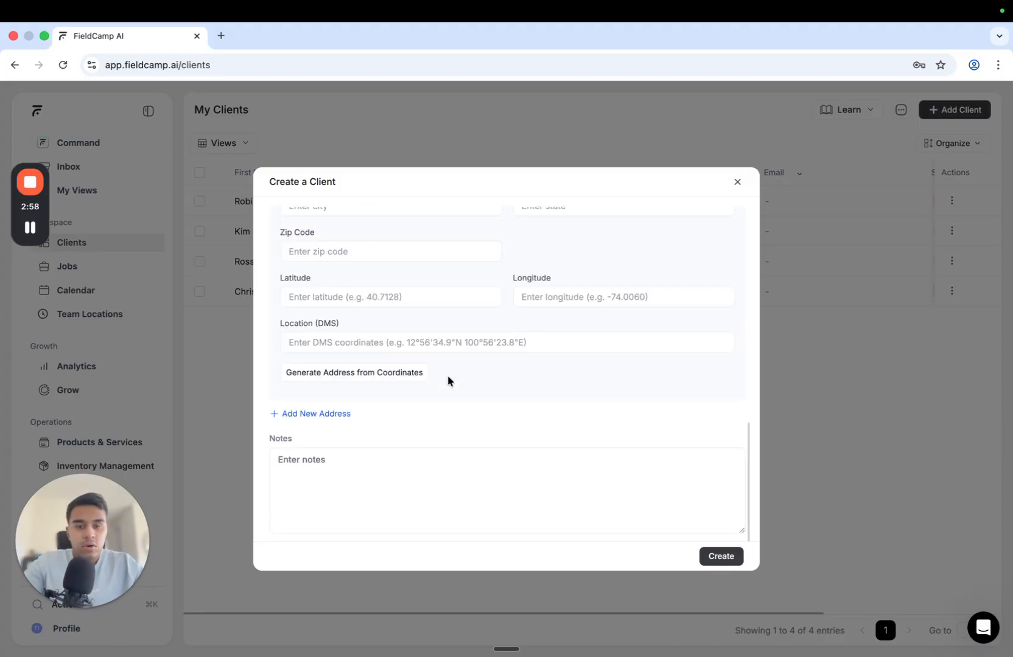
scroll(448, 380, up, 5)
click(709, 391)
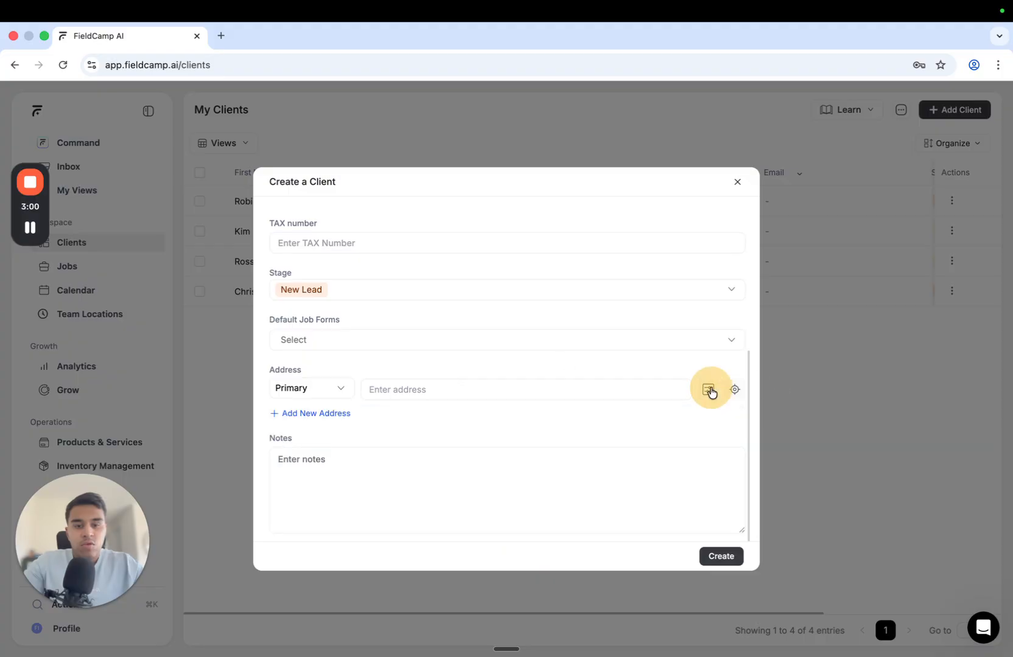
Show the client's address on the map and drag the pin into Chinatown
click(735, 389)
scroll(548, 392, down, 1)
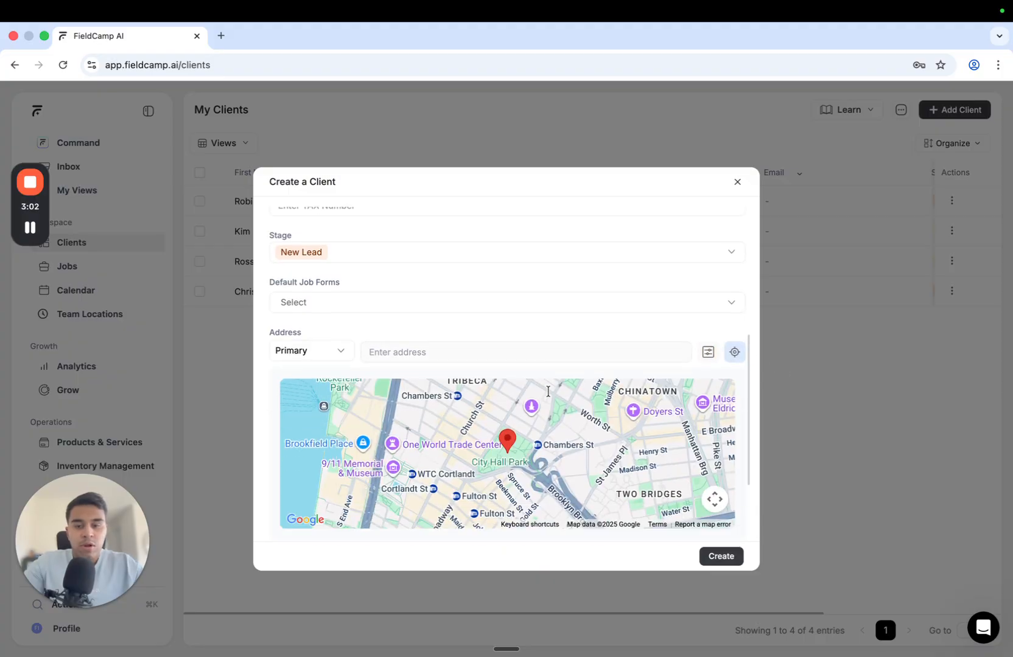
scroll(547, 392, down, 1)
drag(509, 405, 653, 386)
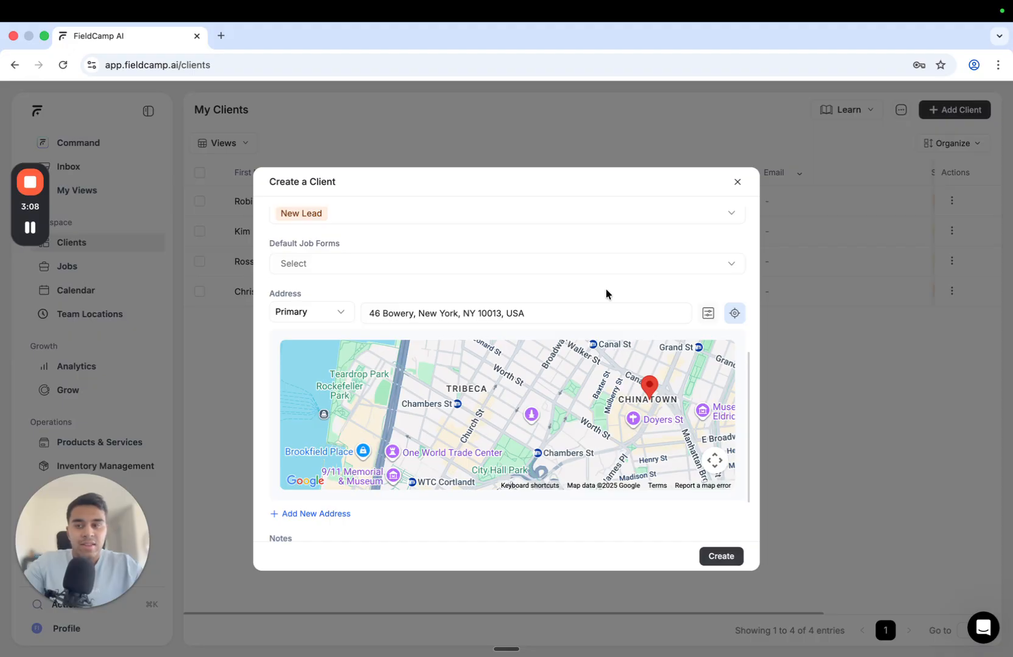
scroll(604, 291, down, 3)
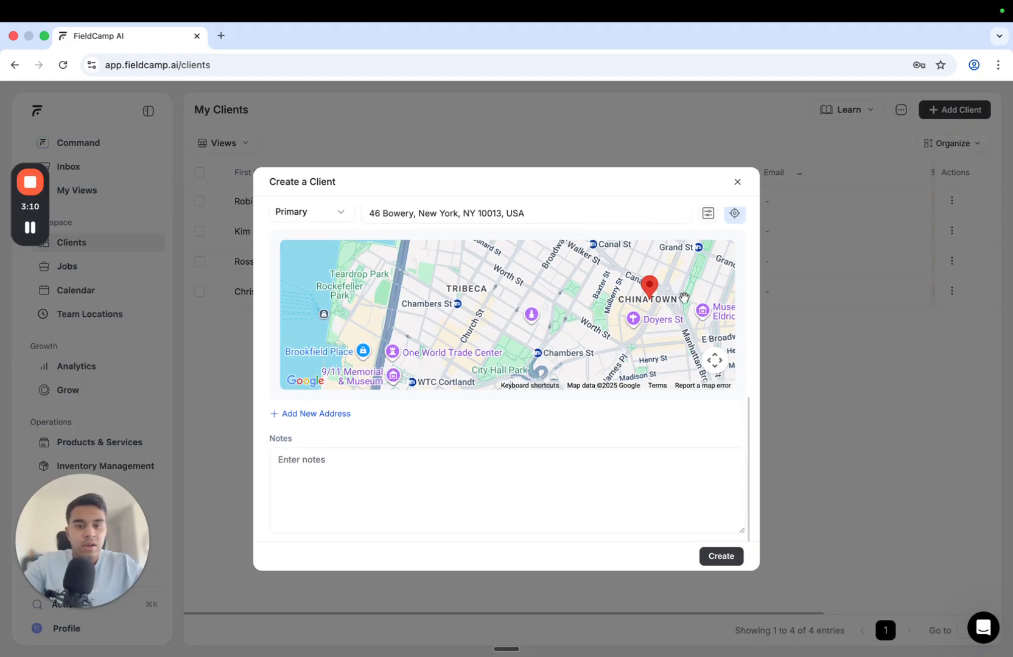
scroll(656, 299, up, 2)
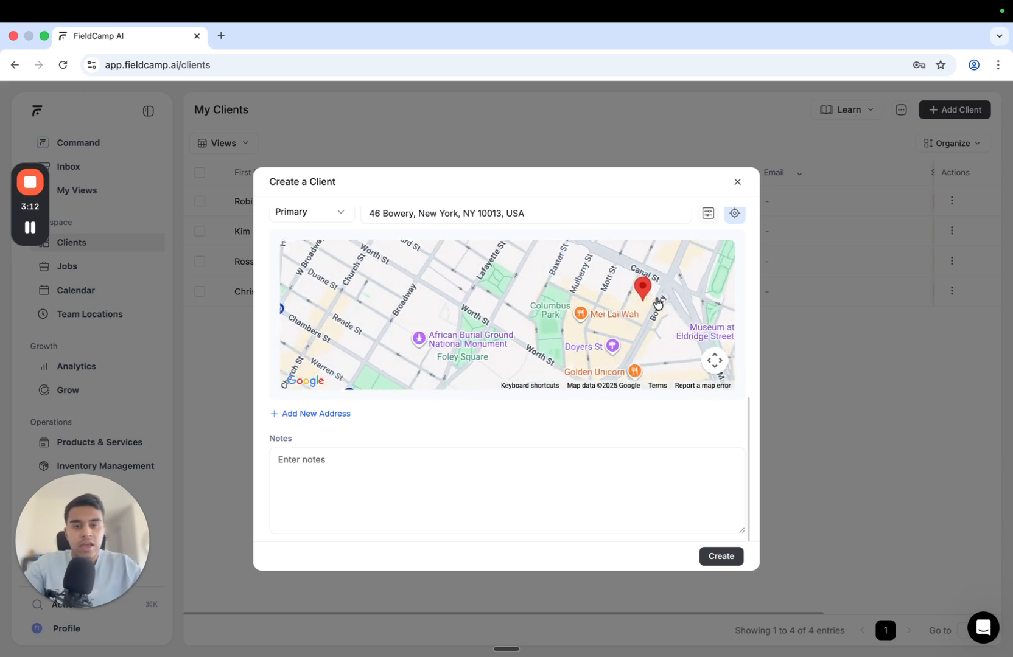
scroll(452, 415, up, 1)
scroll(452, 418, down, 1)
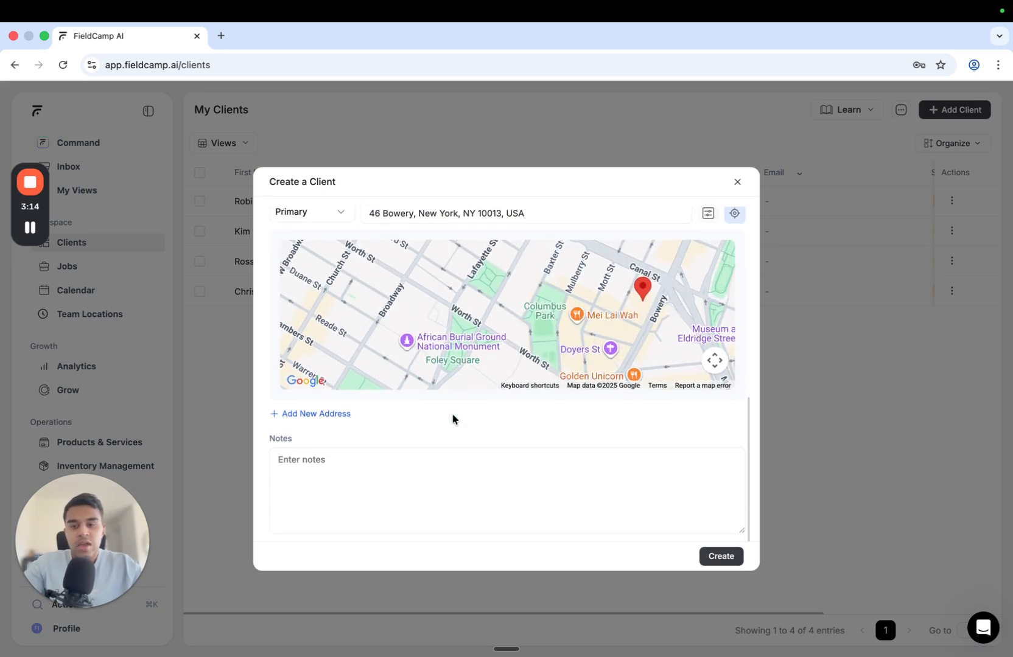
drag(269, 440, 305, 446)
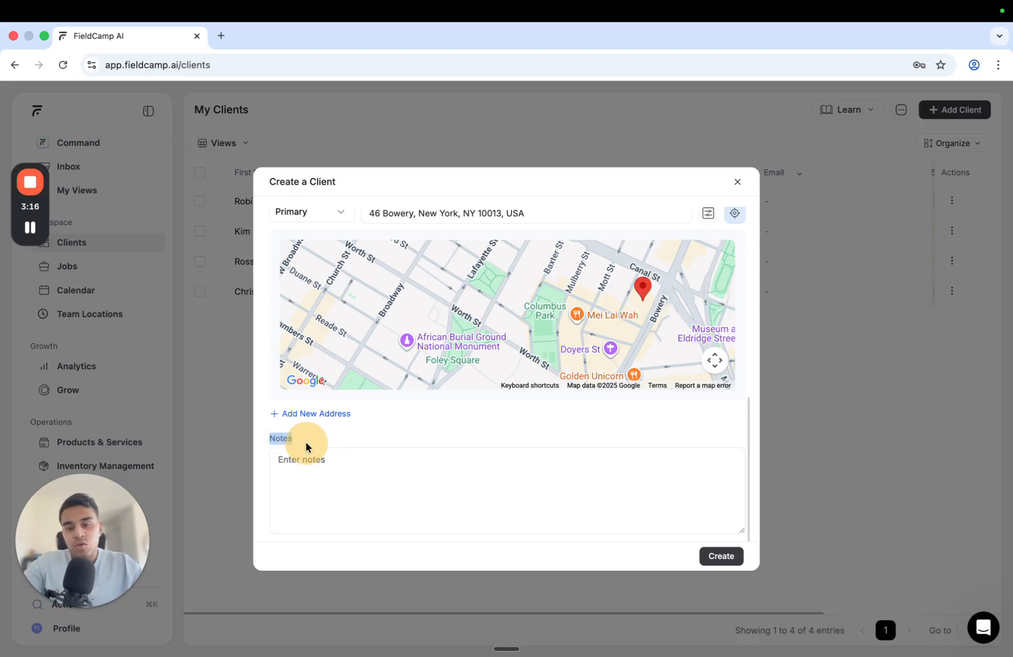
click(286, 466)
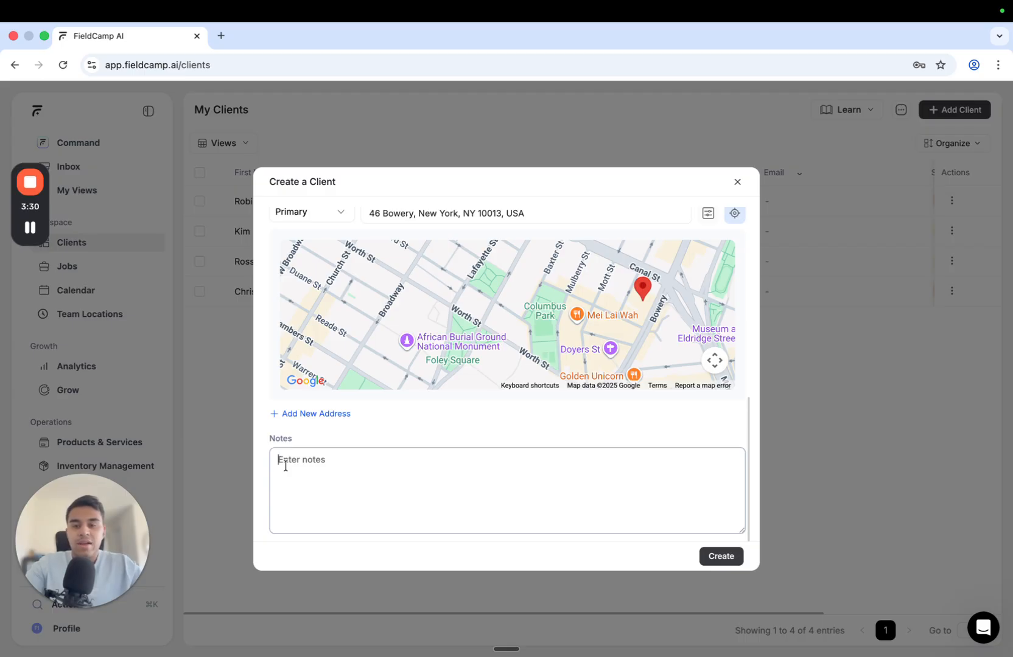
Close the Create a Client form unsaved and open the first client's record
scroll(426, 439, up, 10)
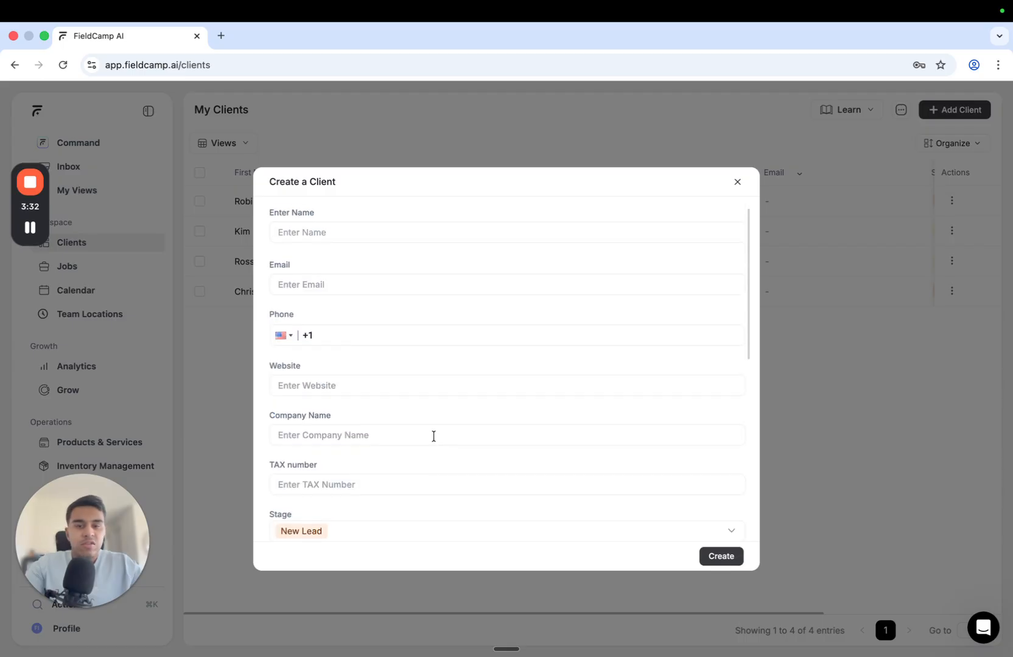
click(737, 181)
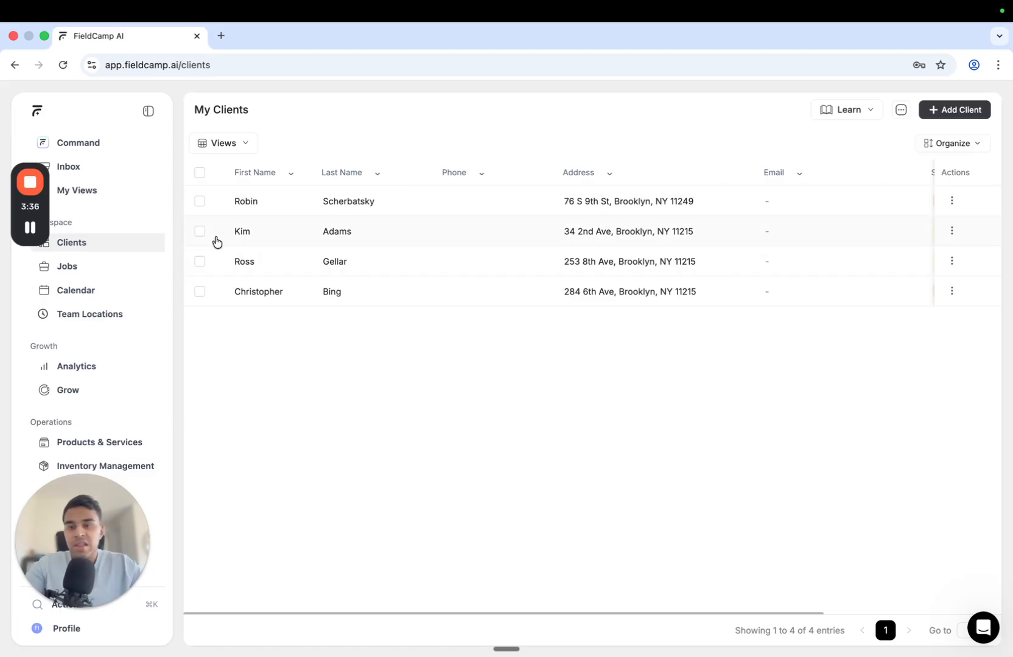
click(249, 203)
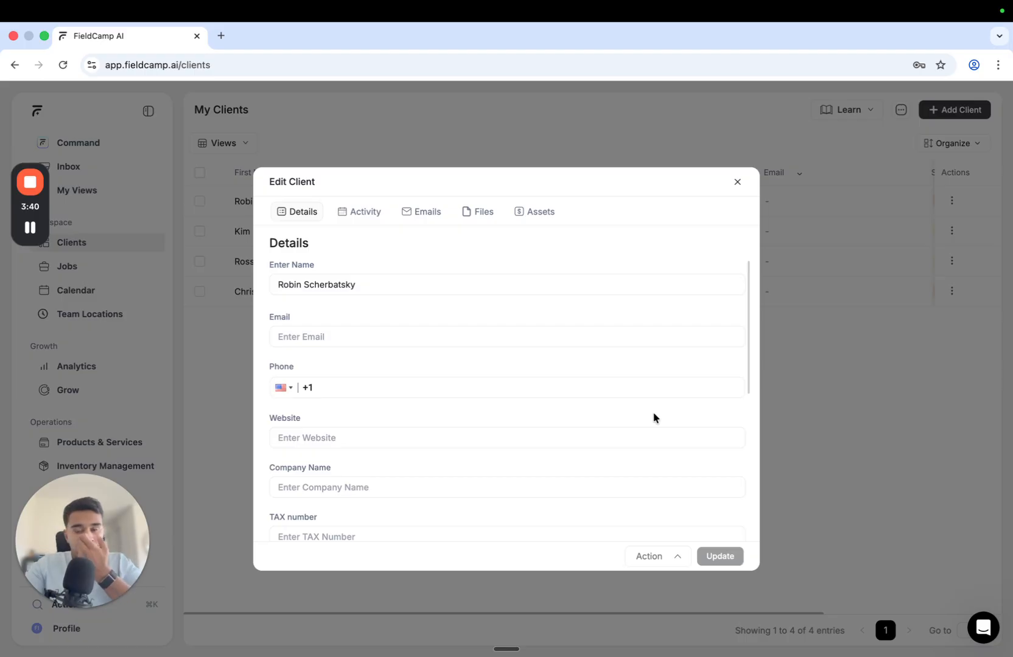
Review the first client's Details and address, then view their Activity jobs ($165.39, $163.24)
scroll(653, 414, down, 3)
scroll(653, 411, down, 2)
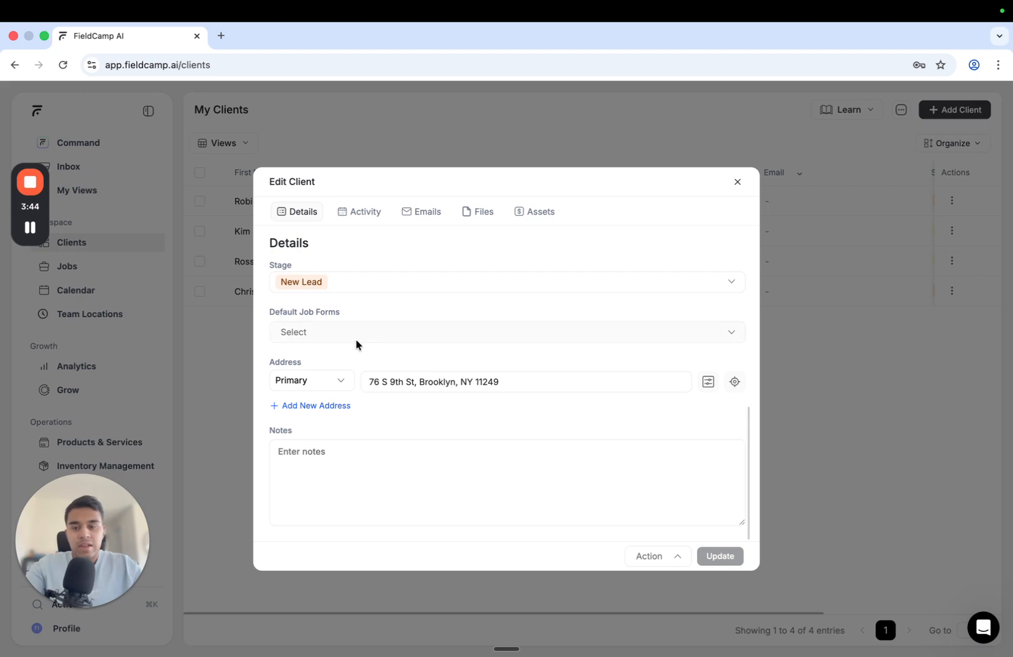
scroll(356, 344, up, 5)
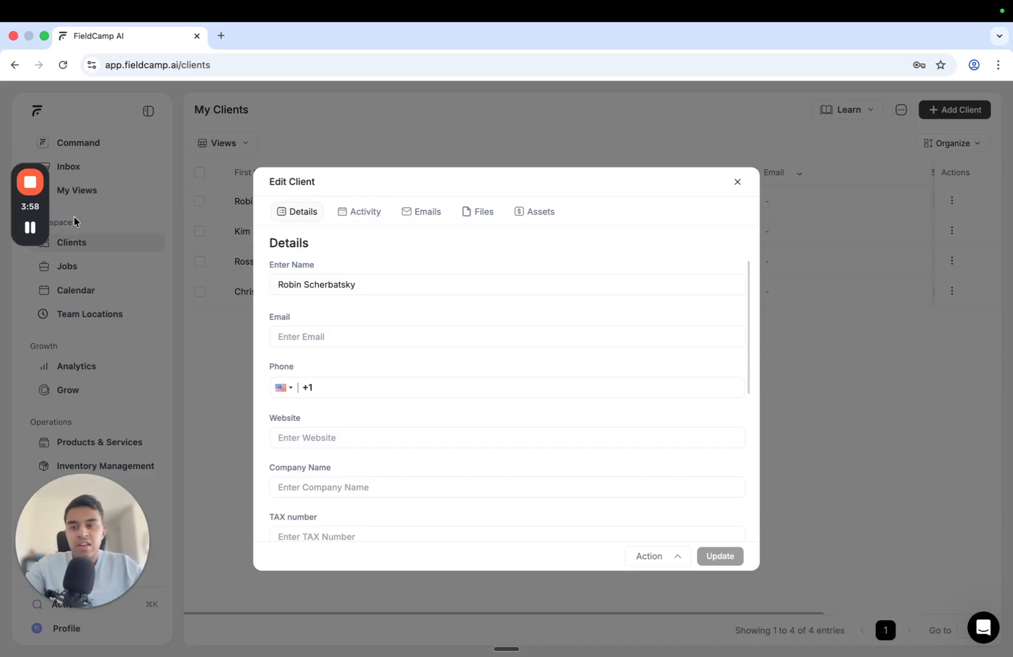
click(358, 211)
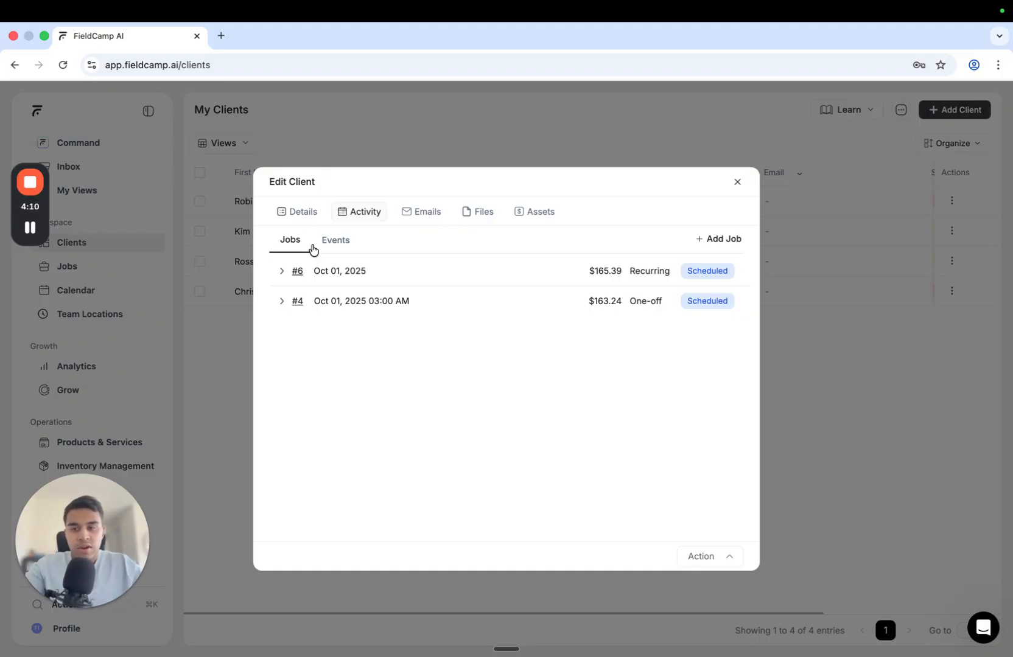
Show a client's Jobs activity: three pages of Scheduled, Cancelled, Completed and In-progress jobs
click(29, 227)
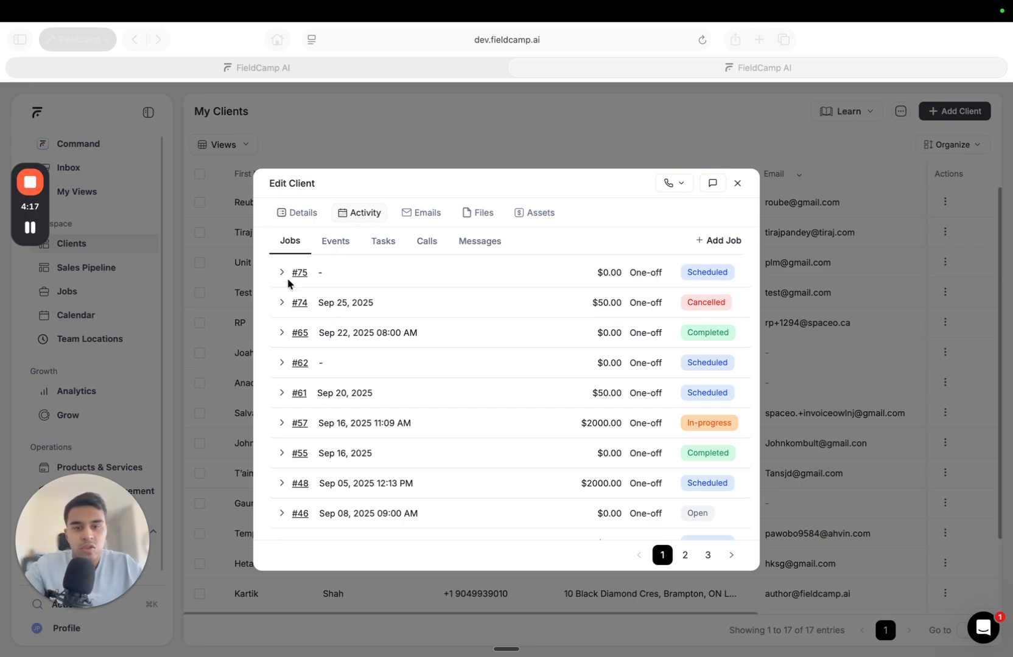
click(281, 335)
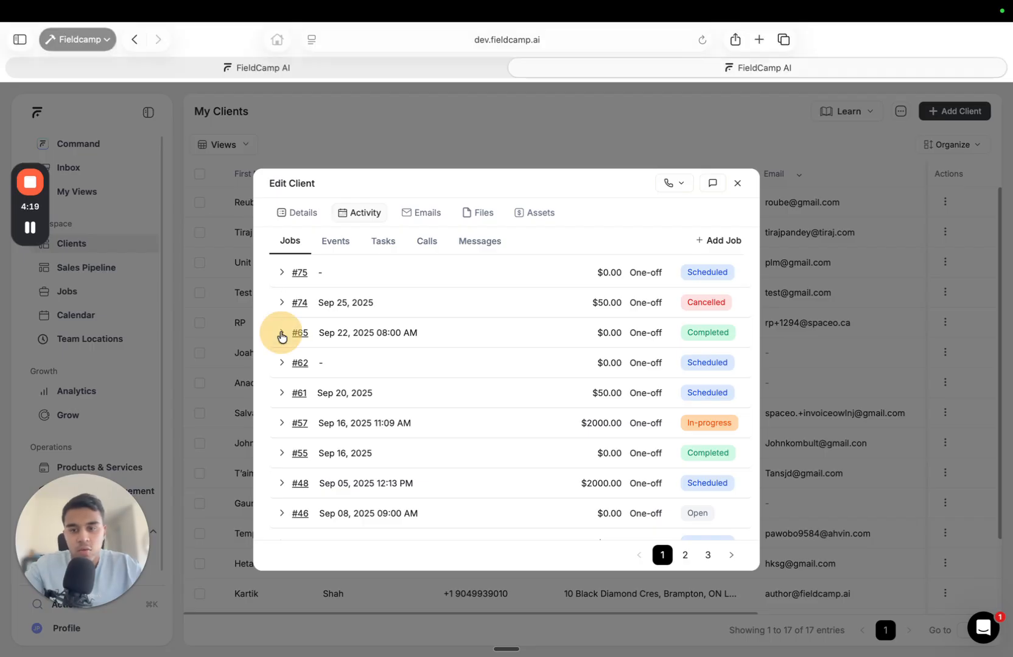
click(281, 334)
click(281, 335)
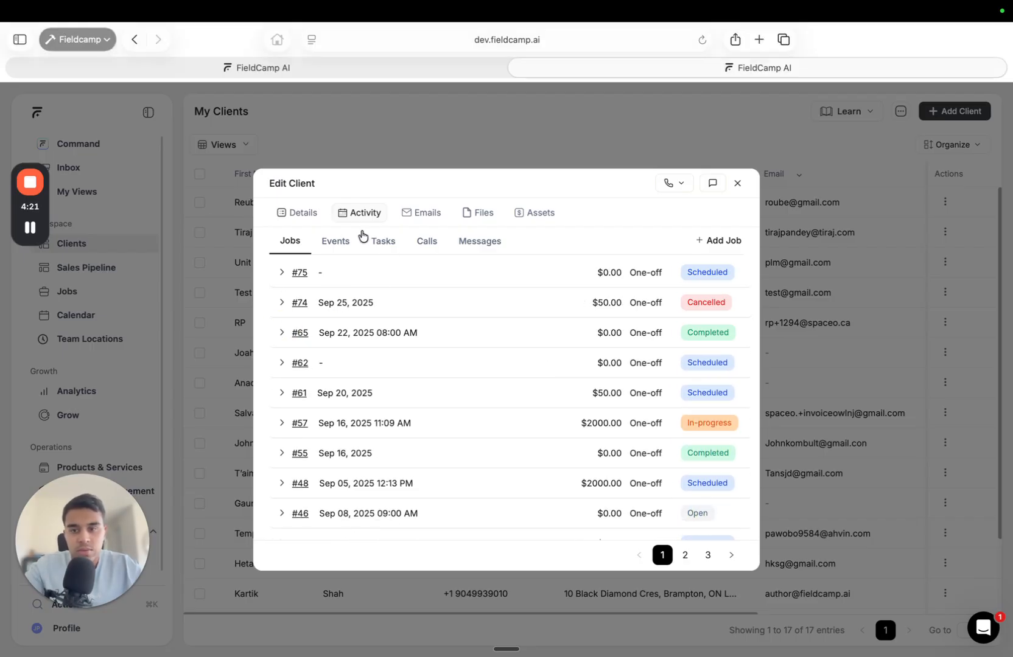
click(335, 241)
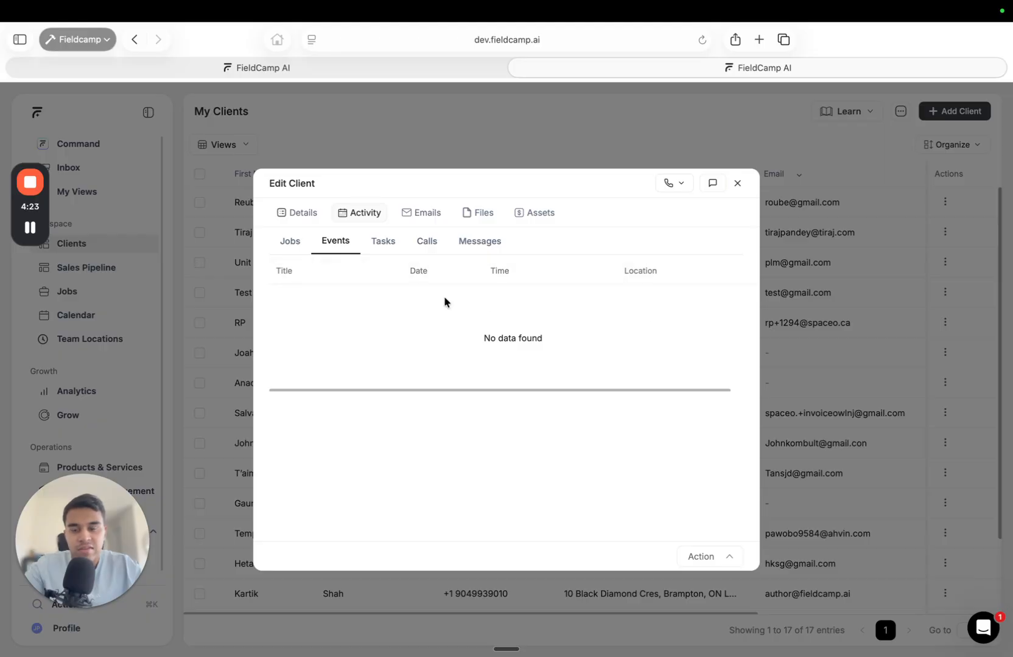
click(393, 255)
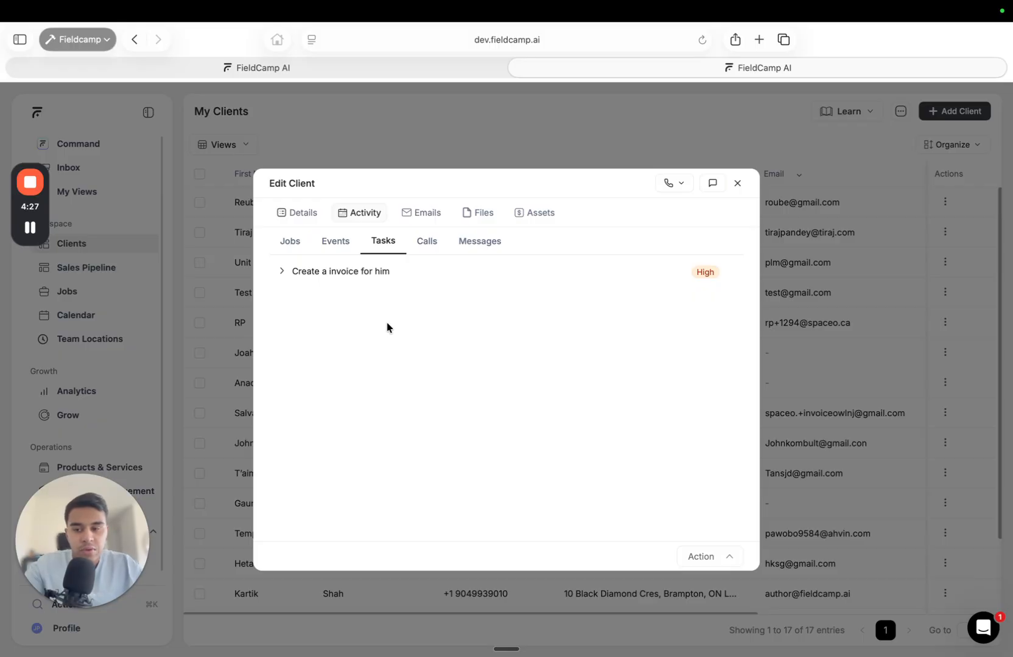
click(281, 278)
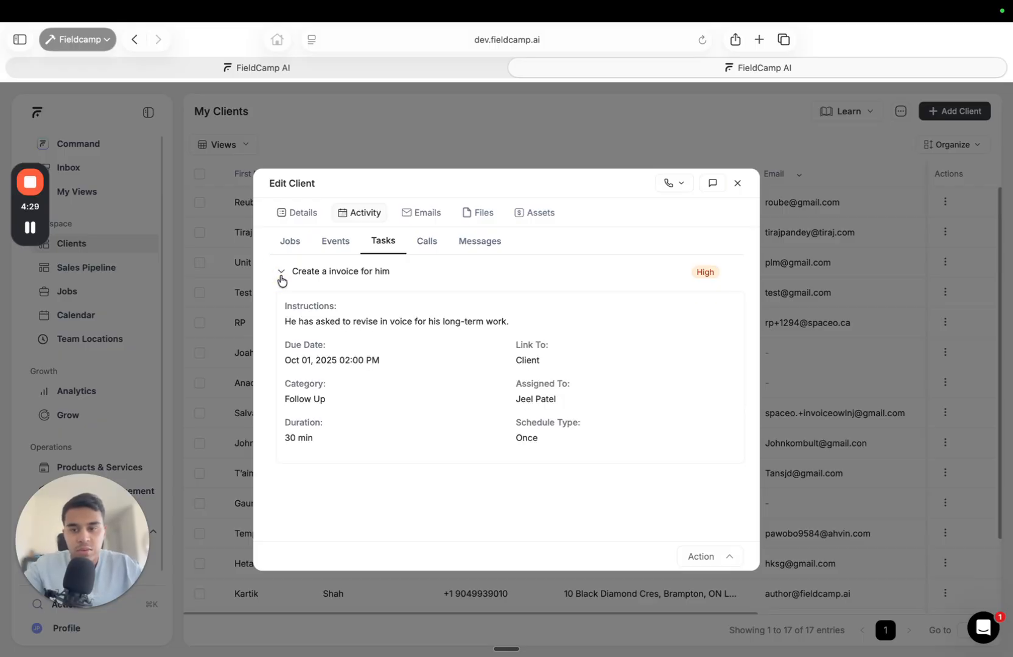
click(281, 279)
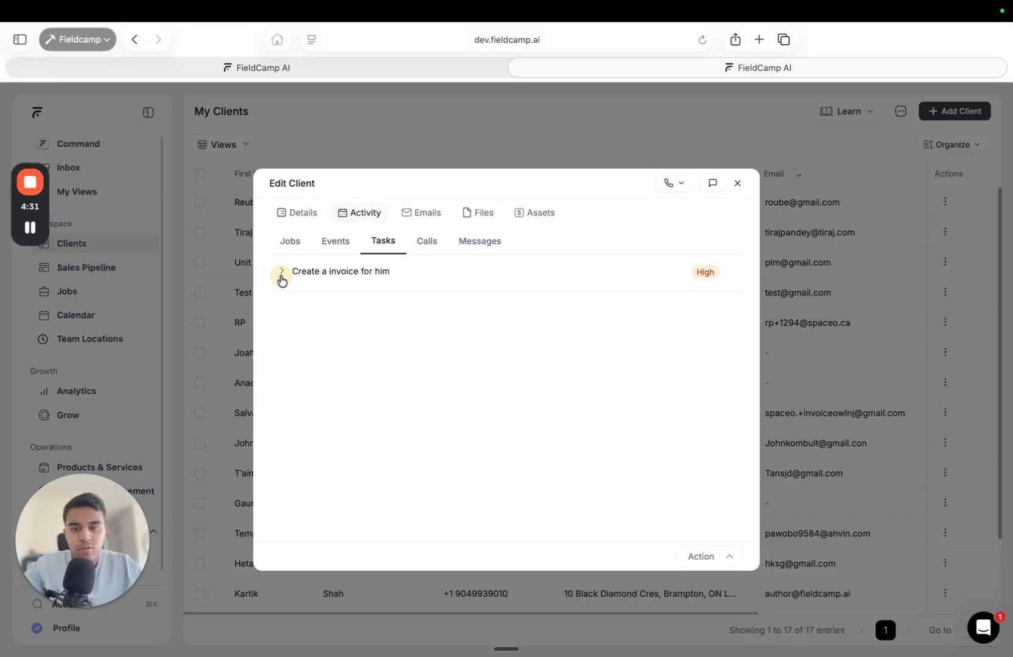
click(426, 246)
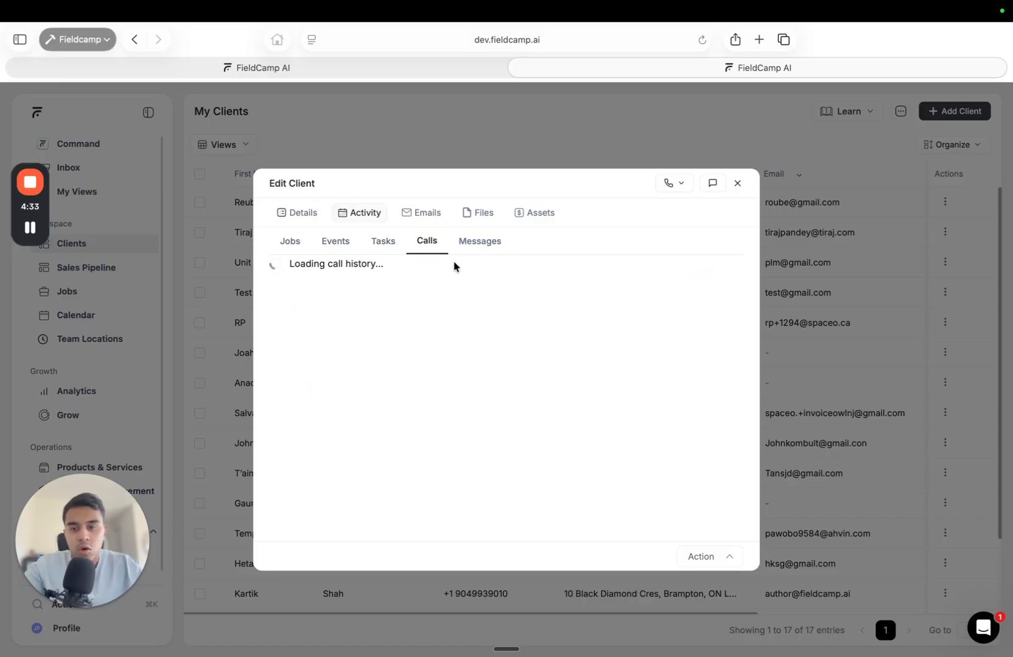
click(480, 241)
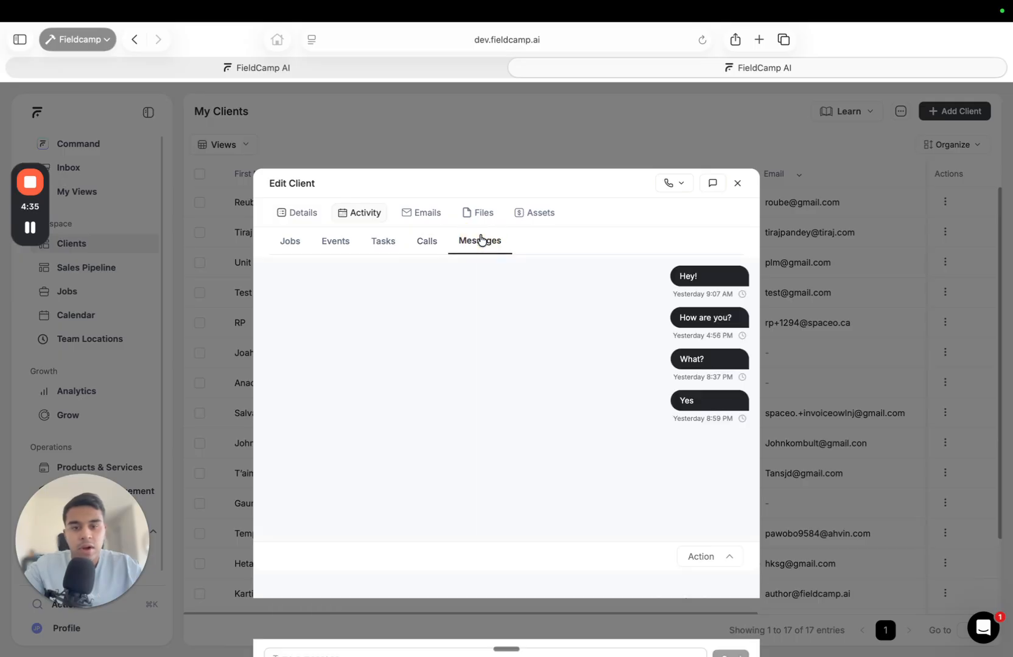
click(290, 244)
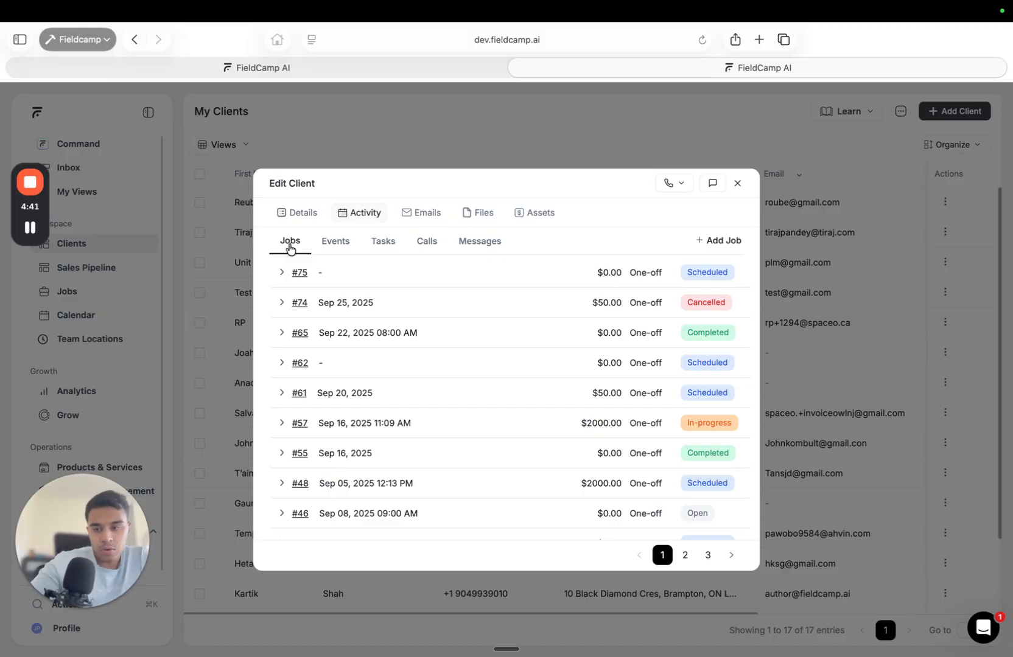
Check the client's Emails (none) and Files, then bring up the add folder/upload/note menu
click(419, 213)
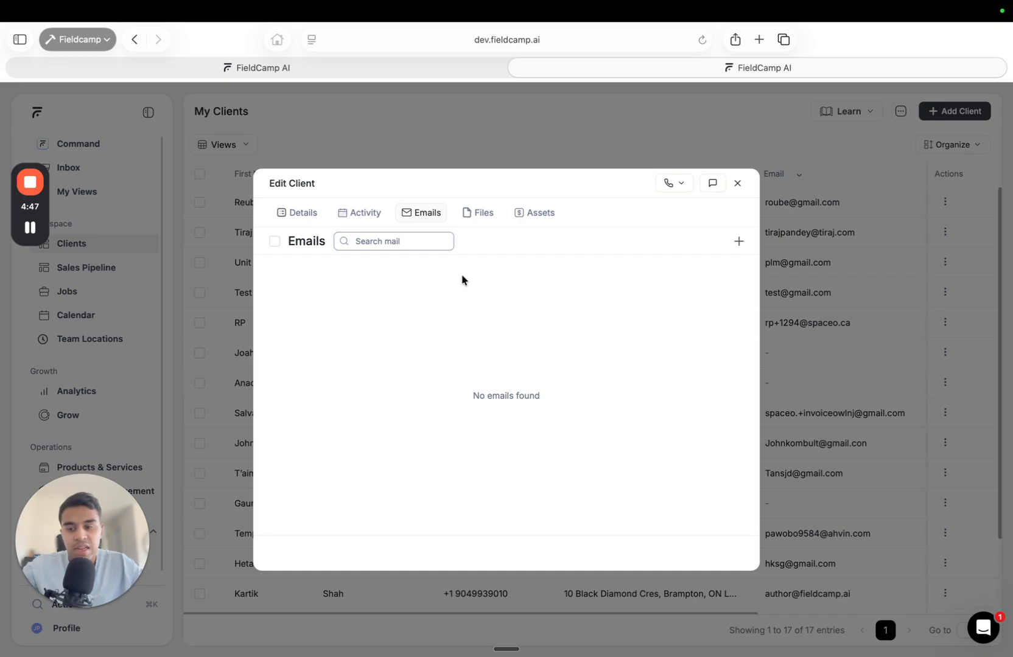
click(480, 210)
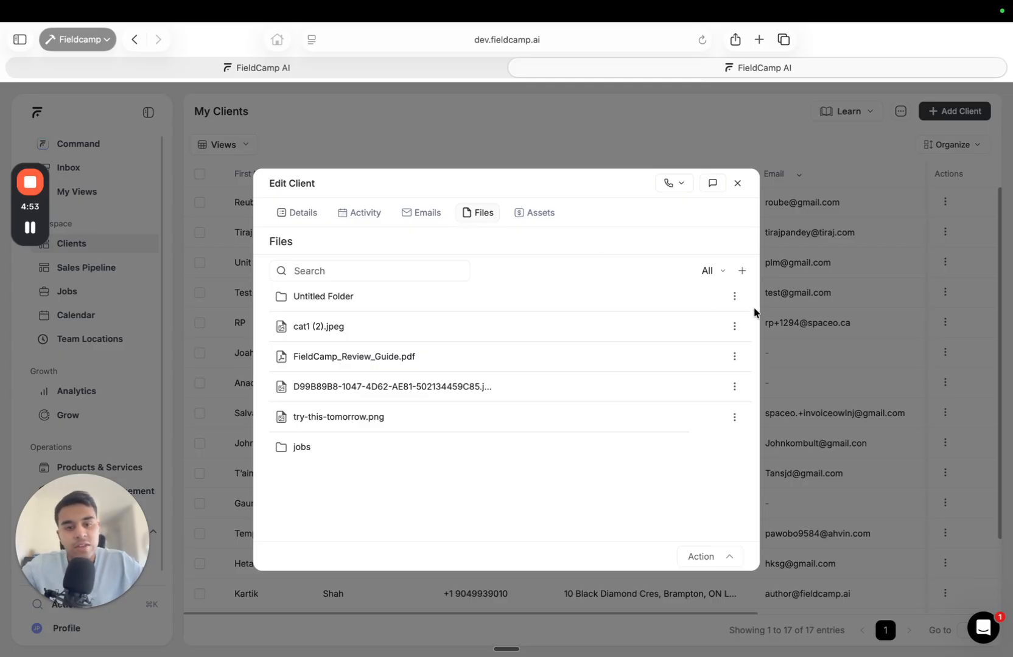
click(742, 270)
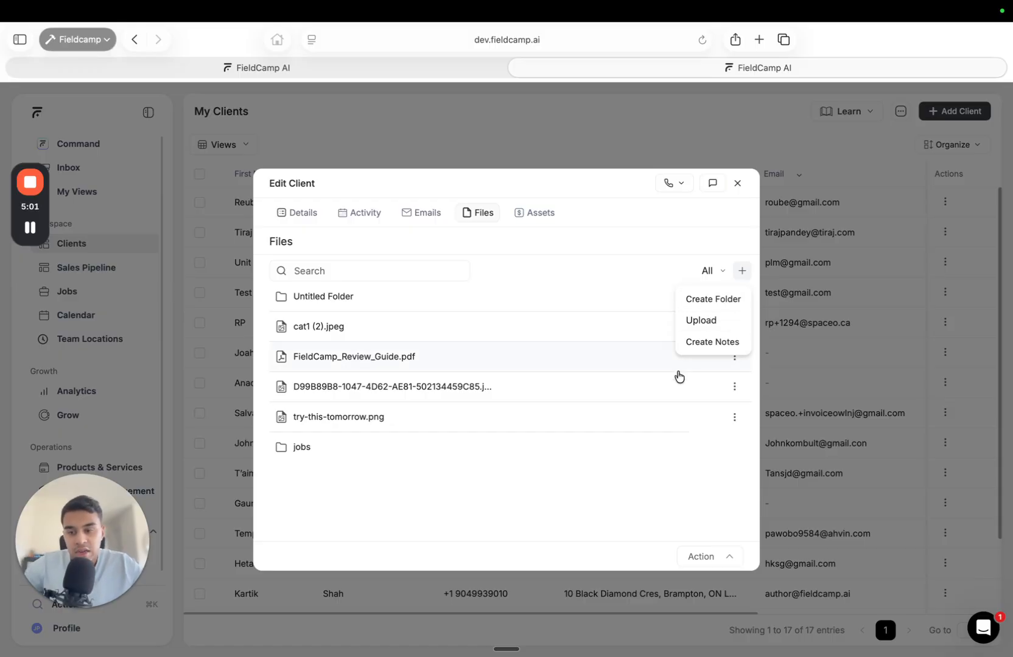
Start a blank client note with its AI prompt, then view Billing invoices INV #27 to #17
click(725, 348)
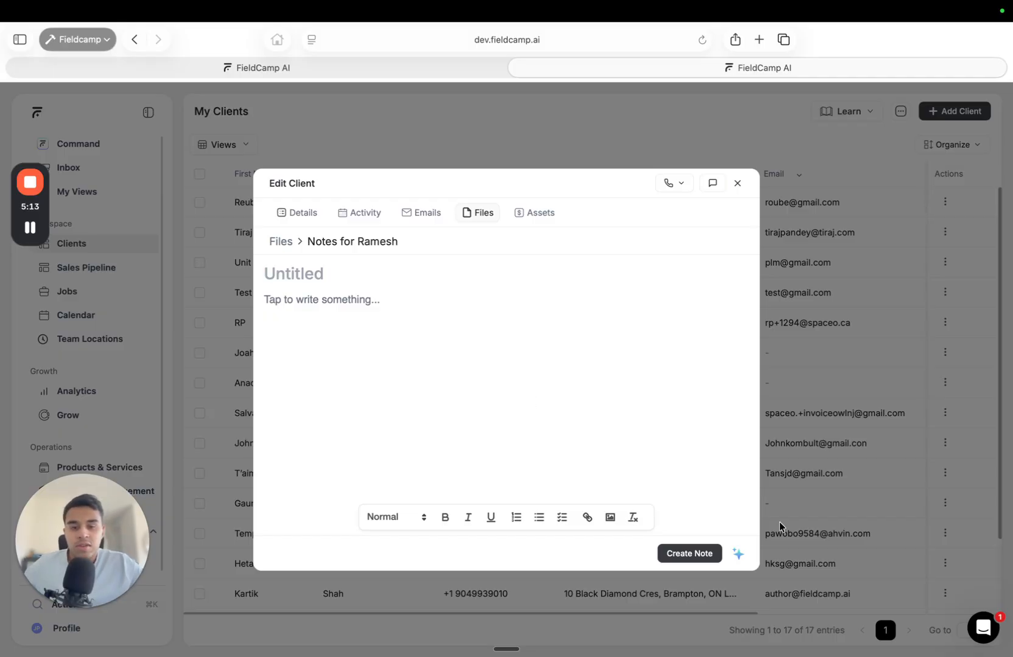
click(740, 555)
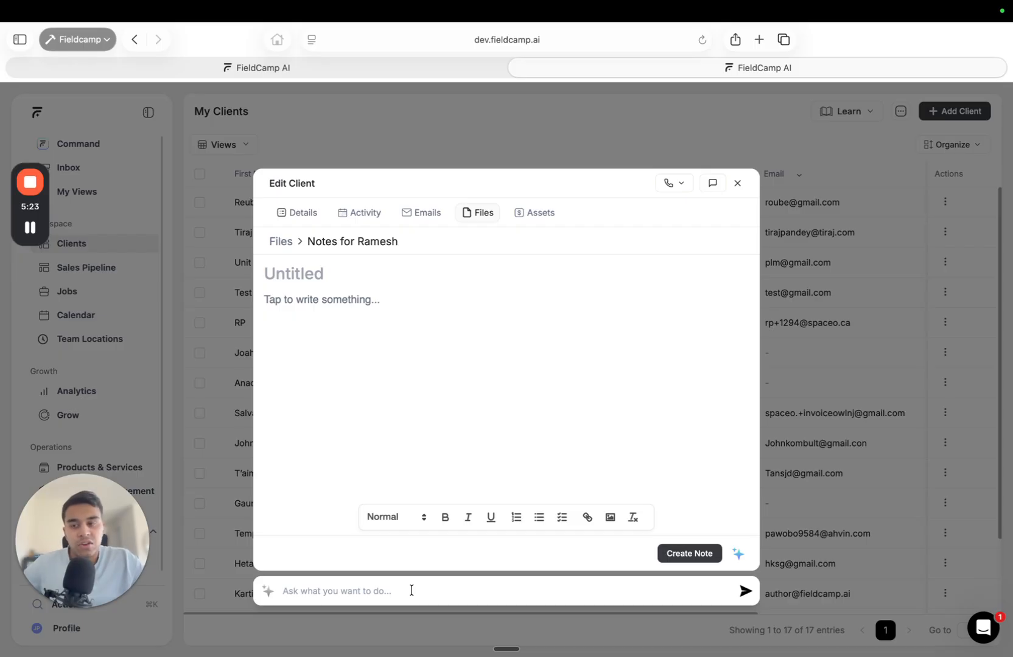
click(527, 218)
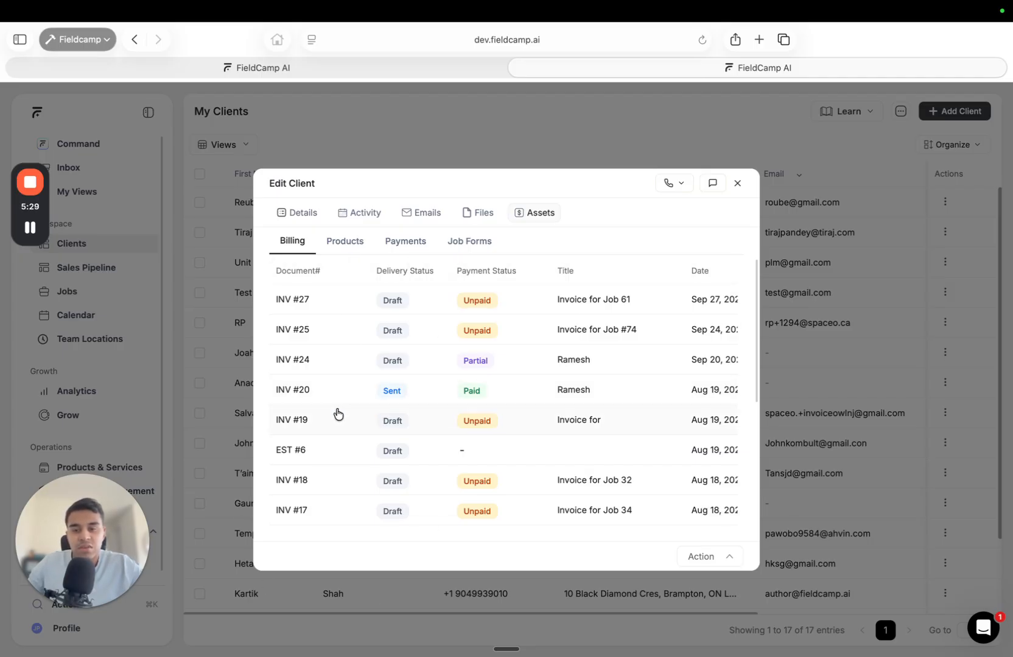
Check the client's products, its four Cash payments, and job 65's completed Test form
click(351, 244)
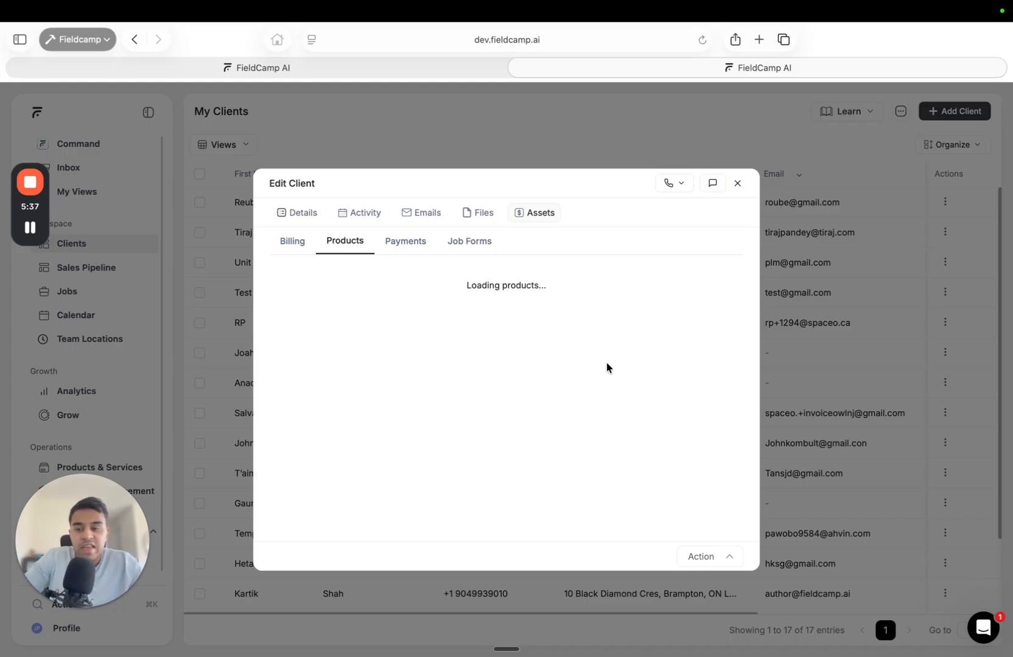
click(407, 243)
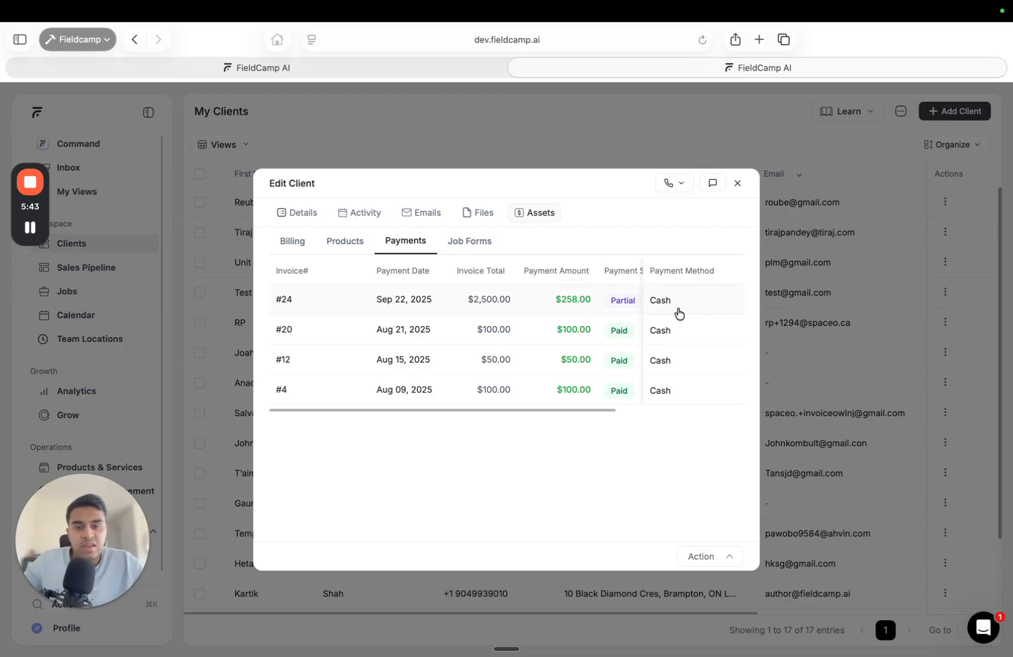
scroll(563, 368, right, 3)
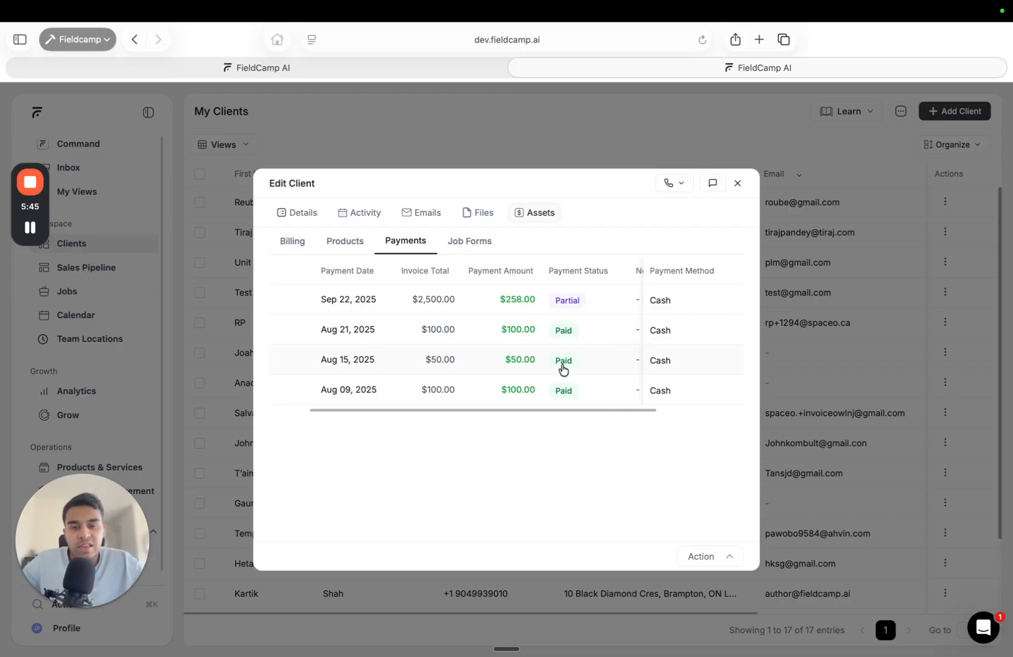
click(468, 243)
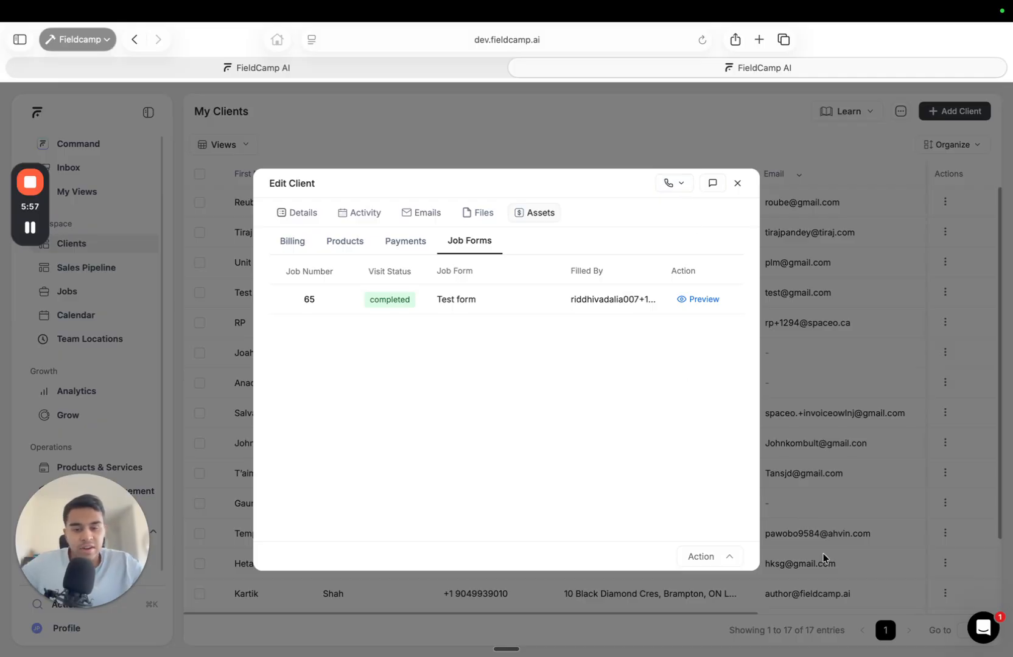
Preview the phone call options and the Action menu, then return to the Activity job list
click(672, 181)
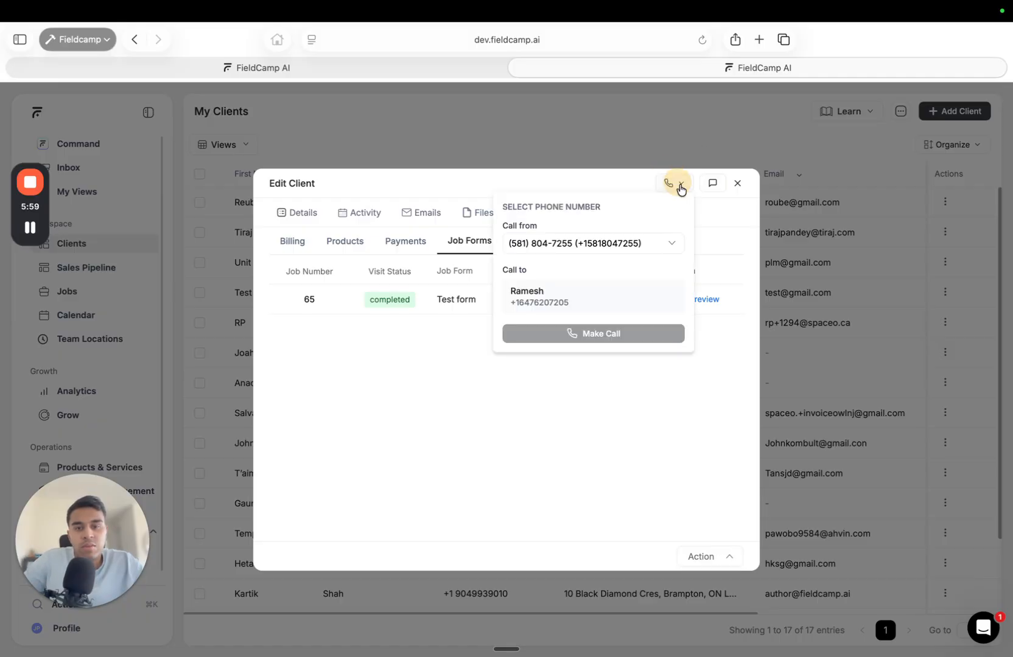
click(625, 187)
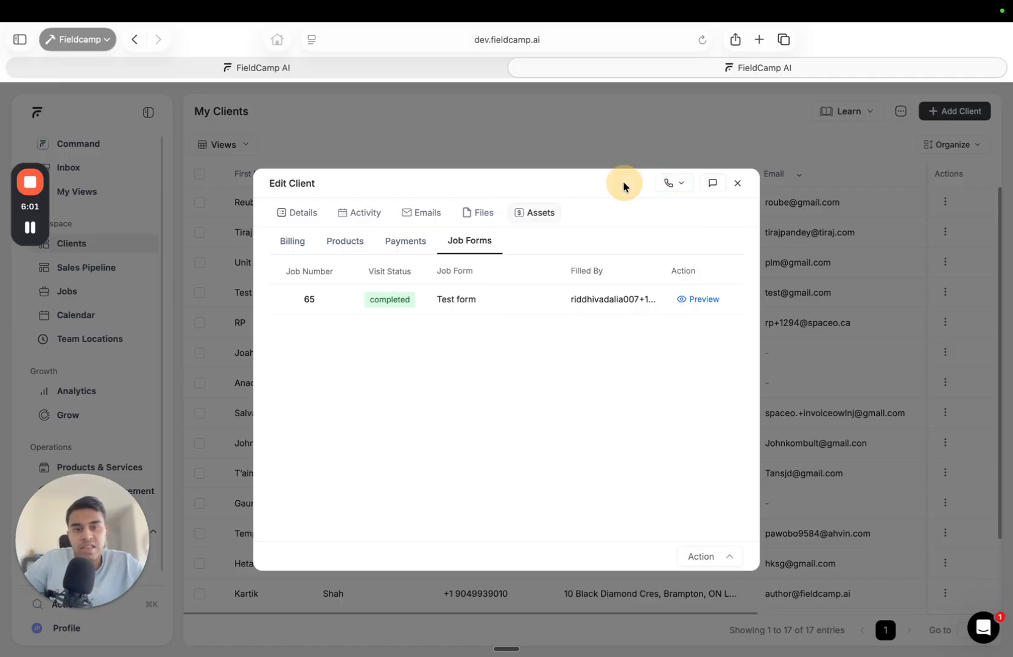
click(701, 558)
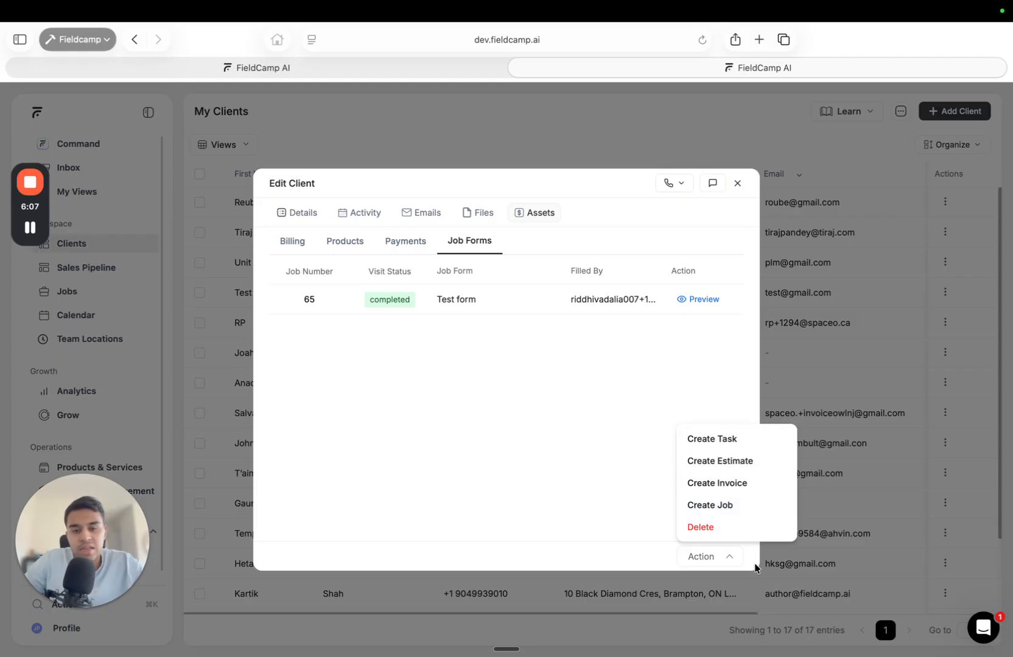
click(583, 447)
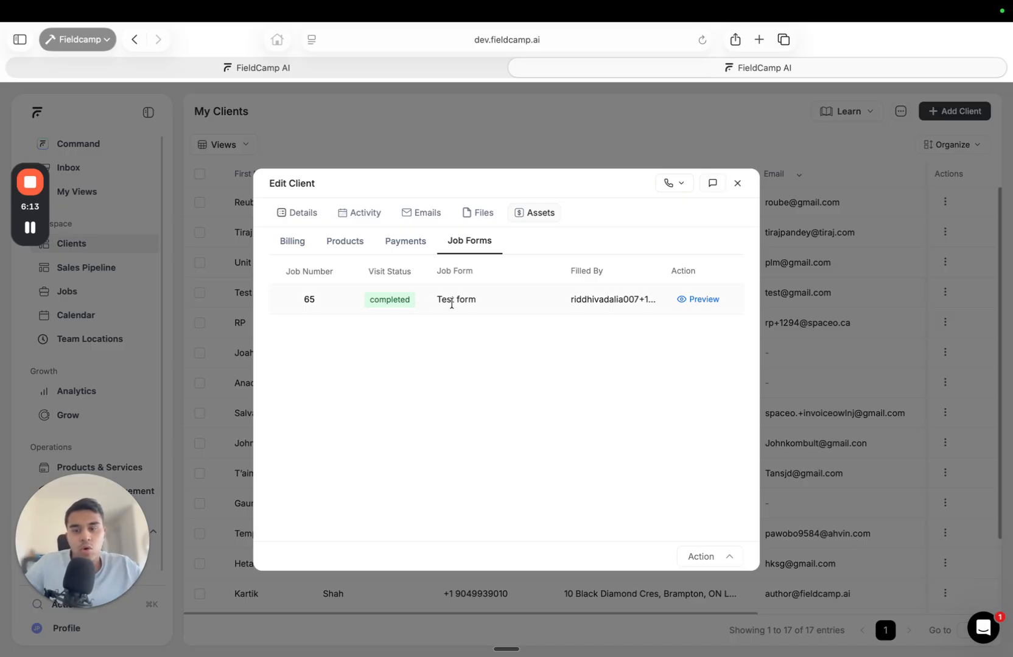
click(350, 219)
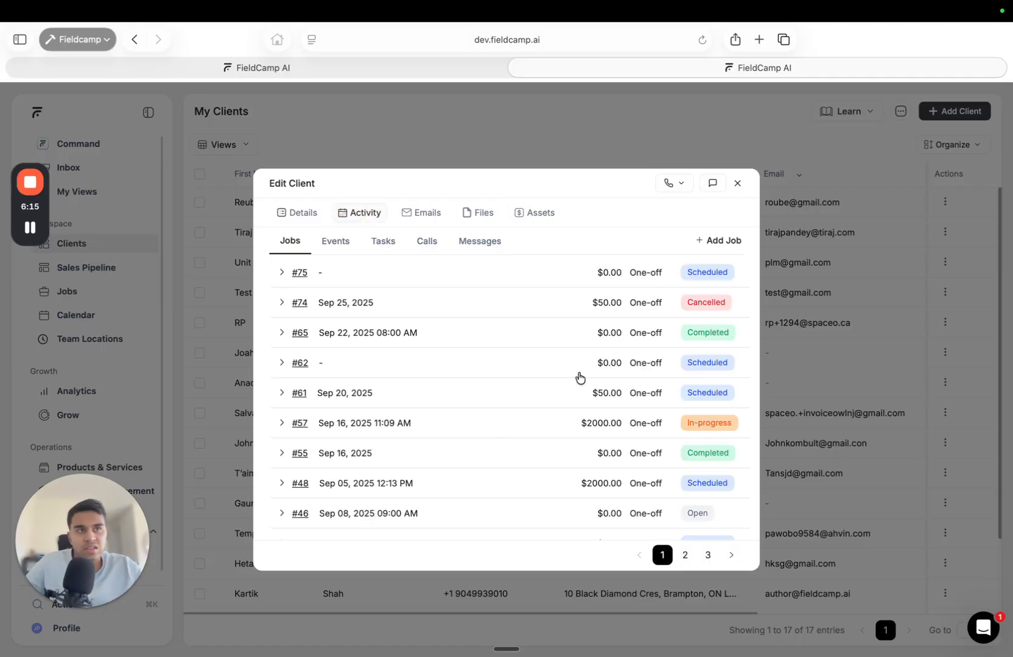
Glance over the client's details, files, activity, calls and messages, then close Edit Client
click(304, 213)
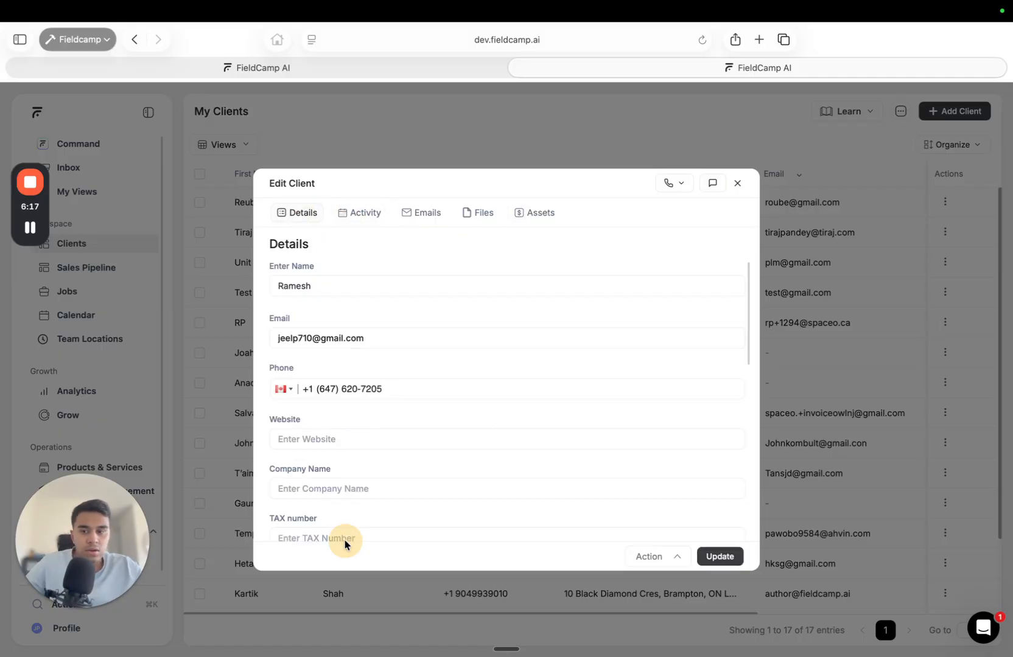
scroll(398, 436, down, 10)
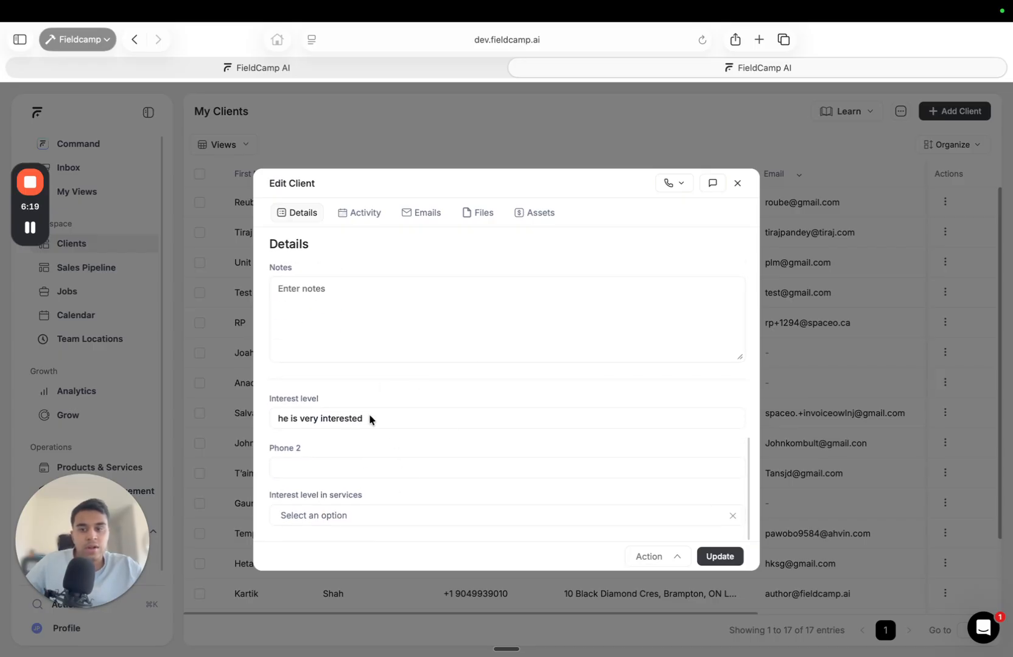
click(486, 215)
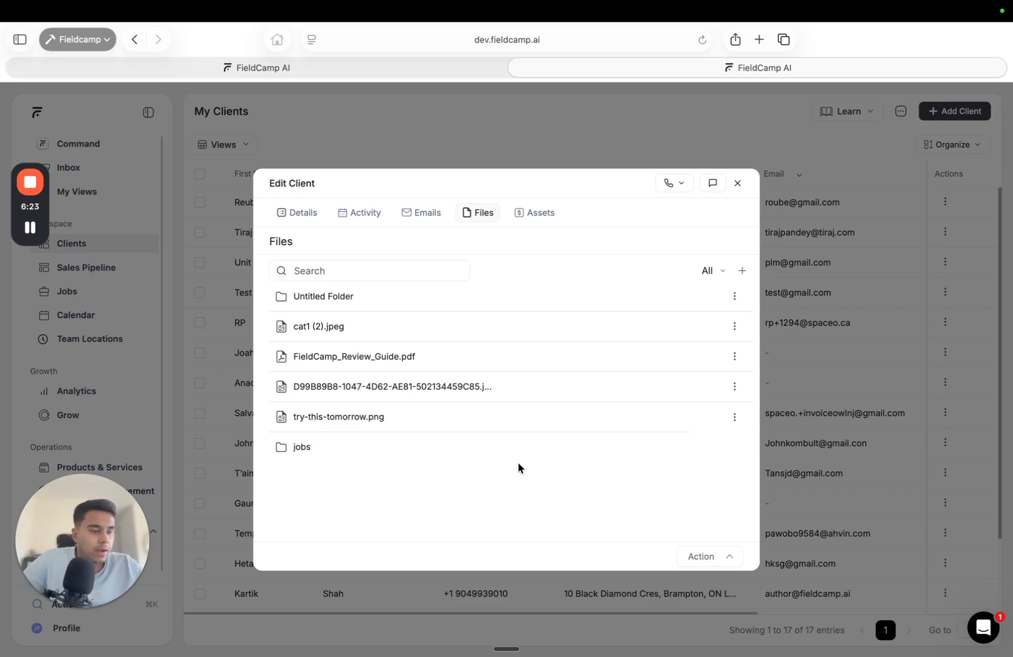
click(352, 226)
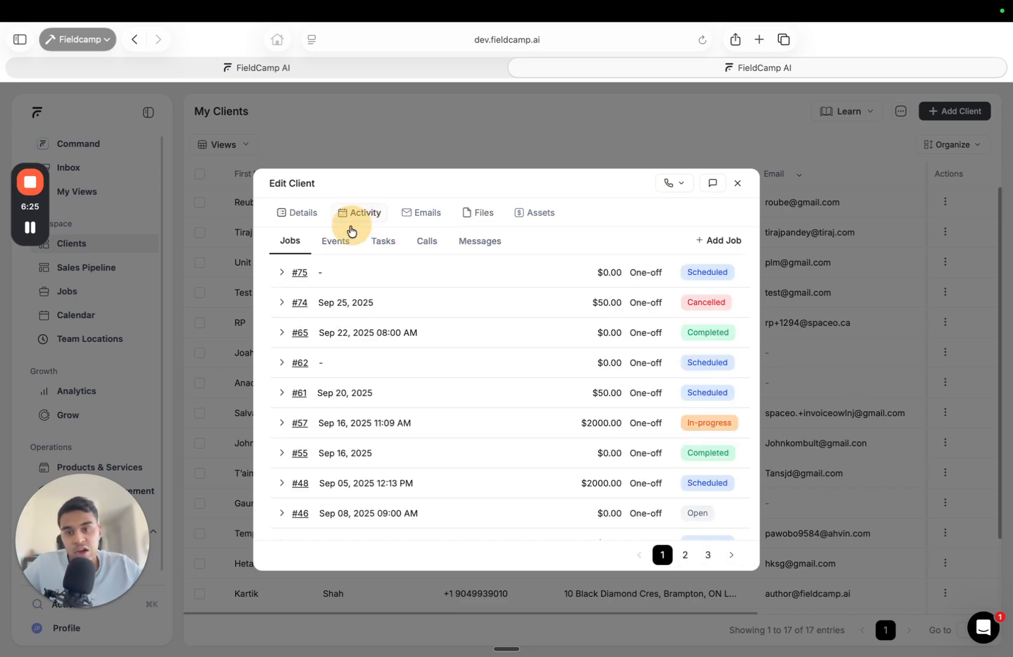
click(431, 243)
click(464, 246)
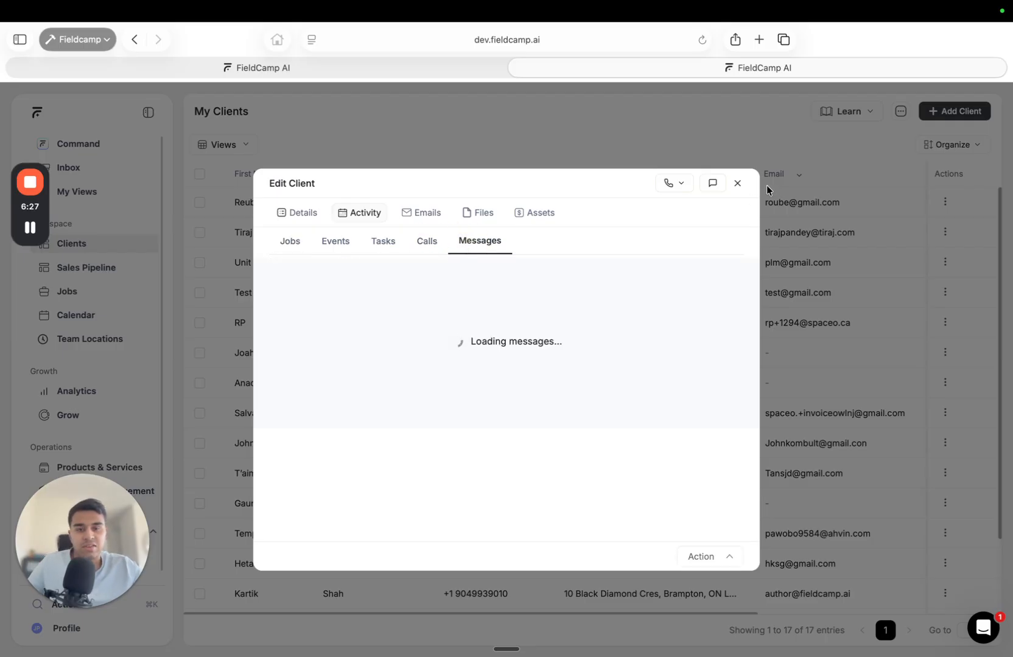
click(738, 184)
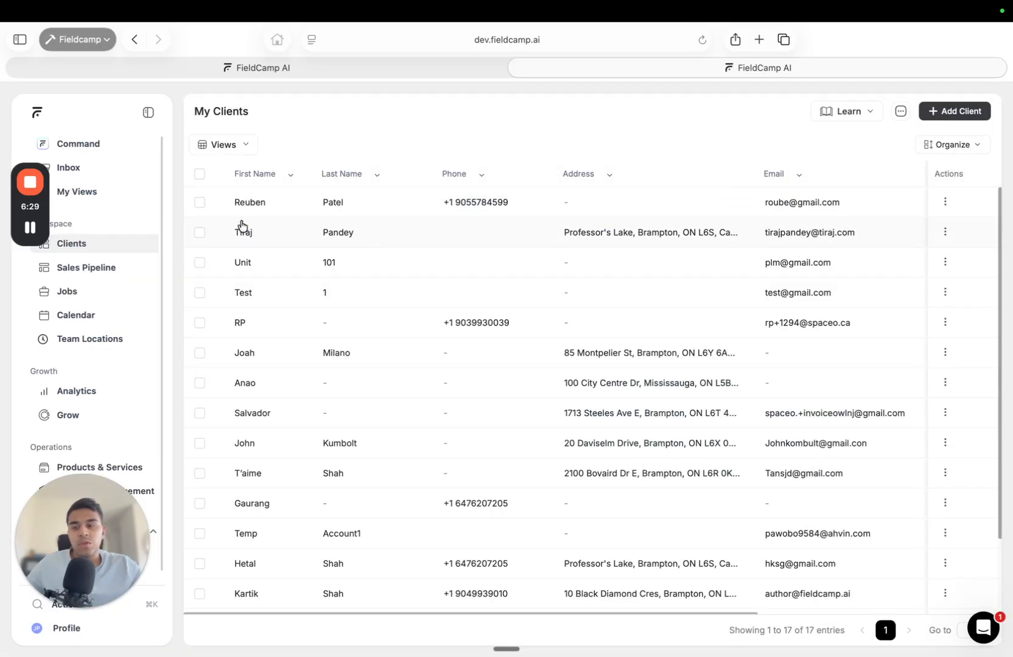